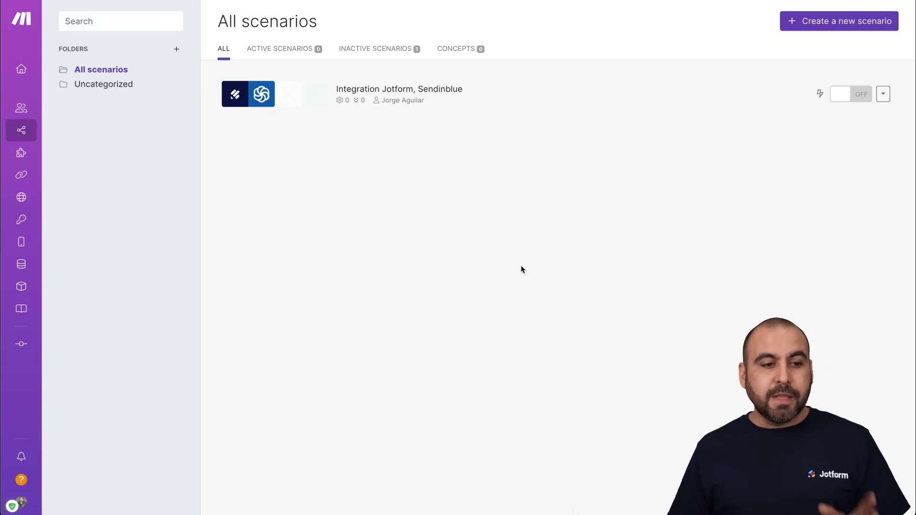
Step: Create a new scenario and choose Jotform as the app for its first module
mouse_move(22, 134)
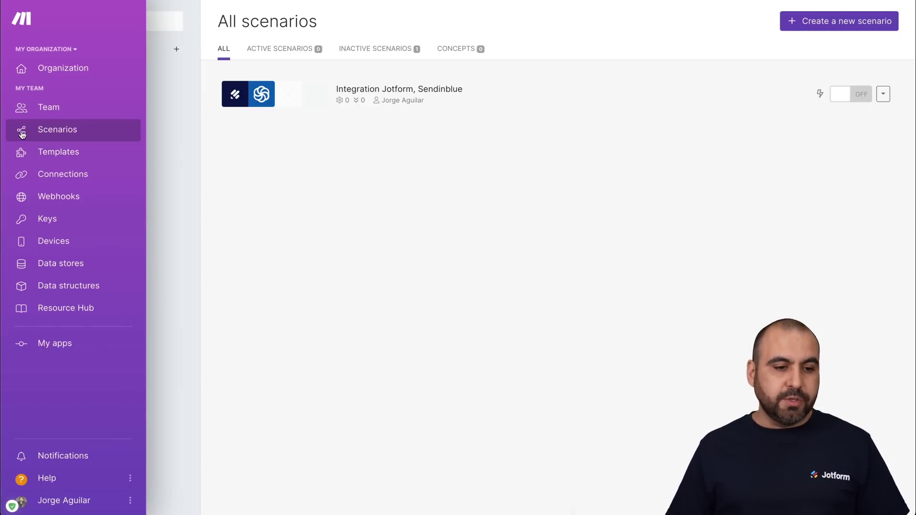
left_click(838, 23)
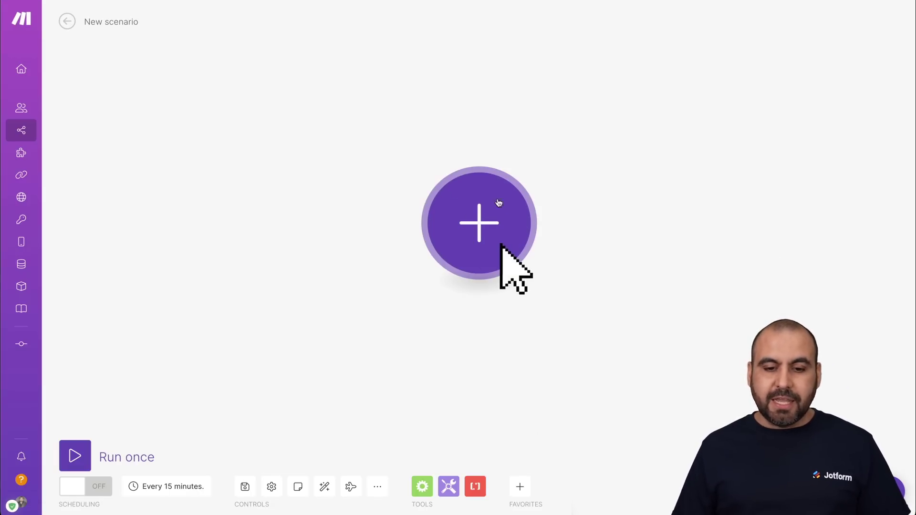
left_click(478, 224)
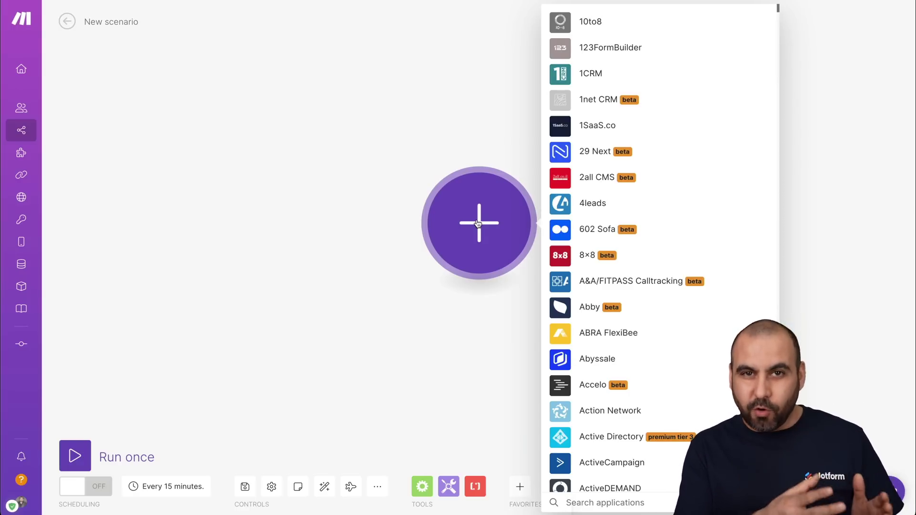
type("jo")
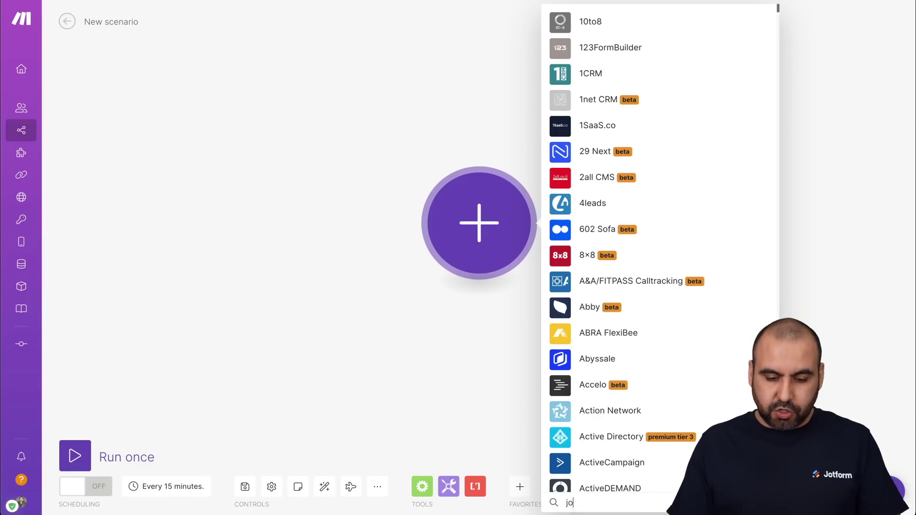
type("tform")
left_click(605, 196)
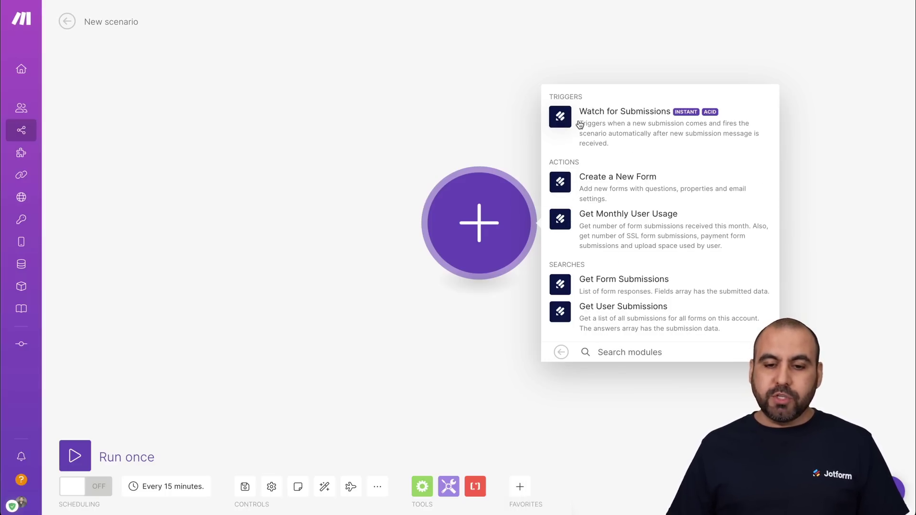
Step: Use the Watch for Submissions trigger and begin a new webhook with a new Jotform connection
left_click(661, 119)
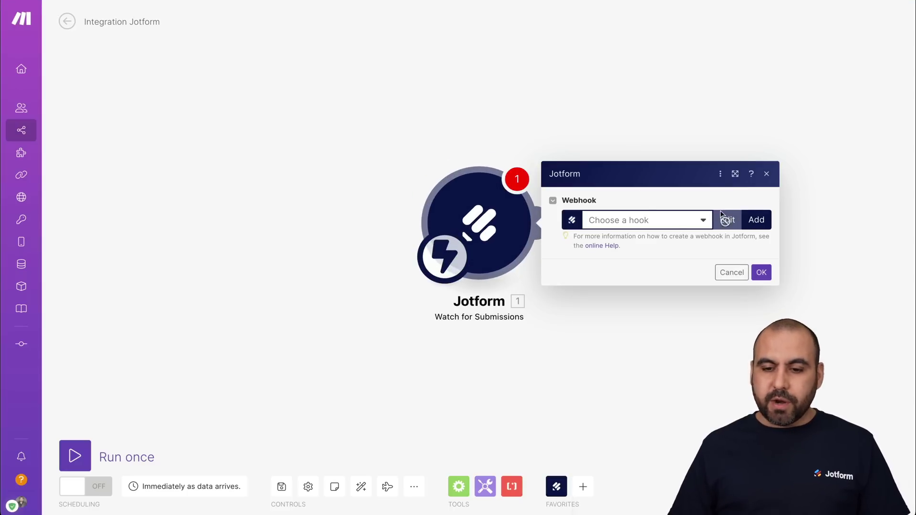
left_click(756, 221)
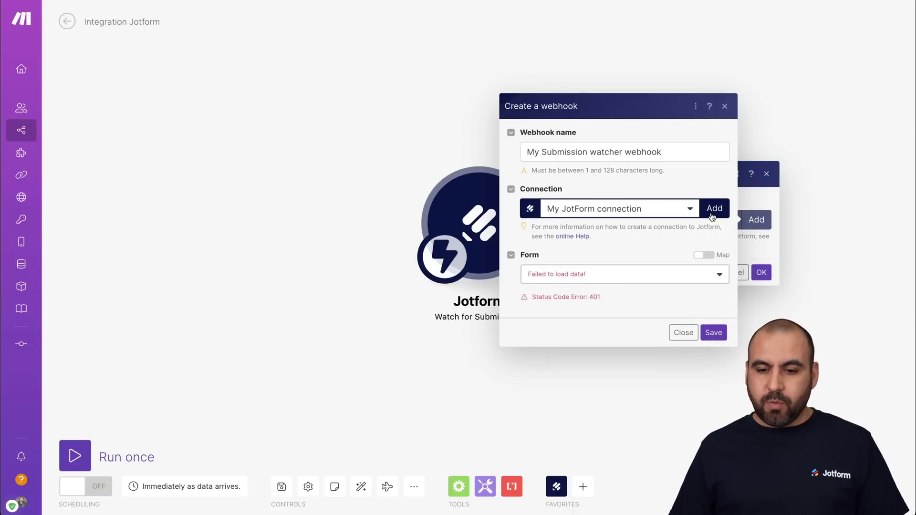
left_click(715, 210)
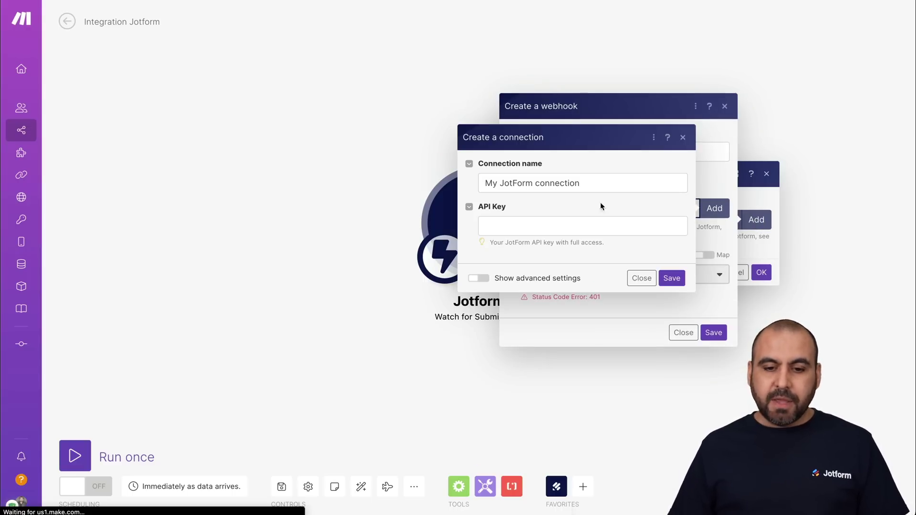
left_click(559, 222)
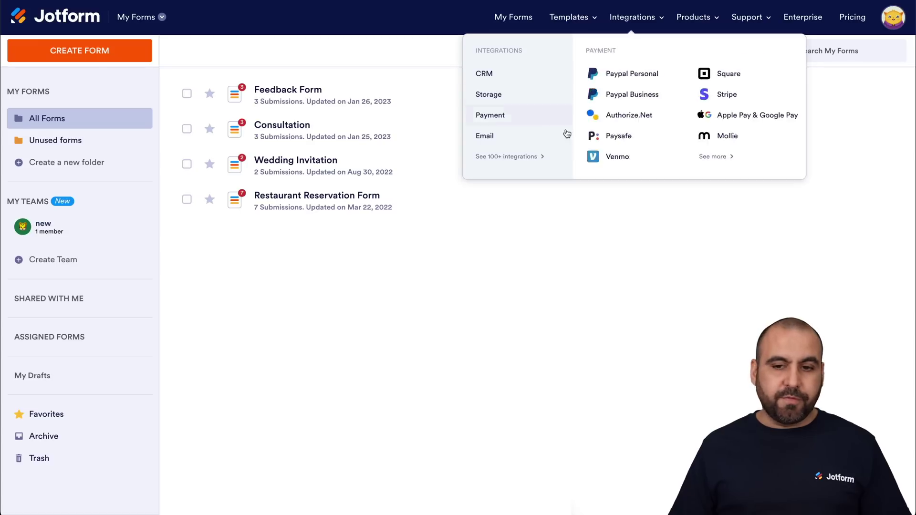
left_click(891, 18)
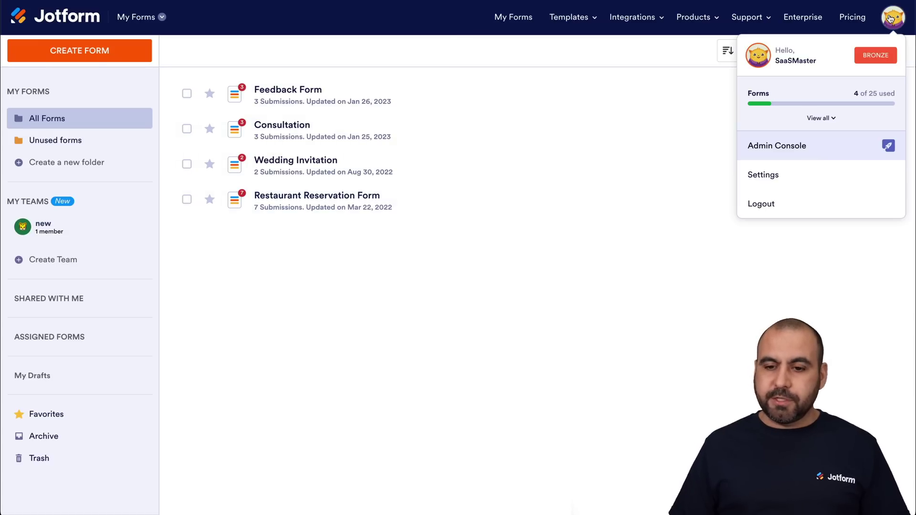
left_click(798, 178)
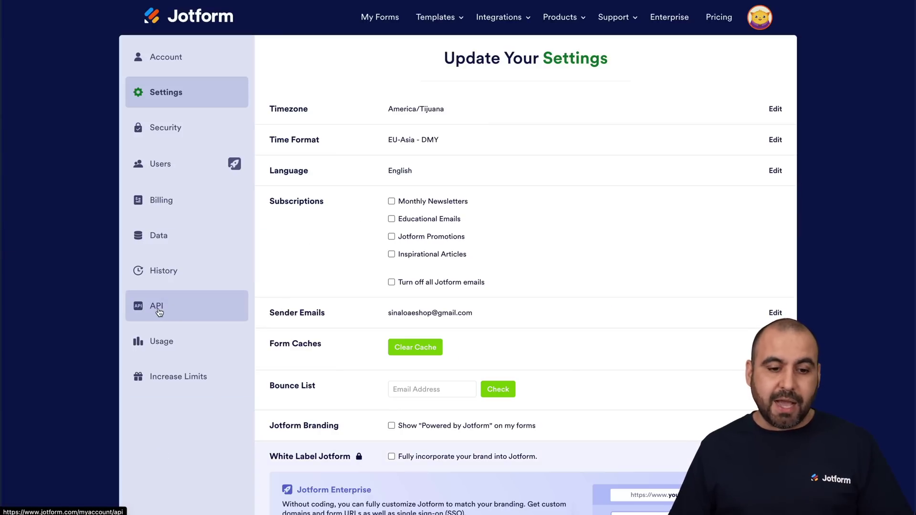
left_click(160, 312)
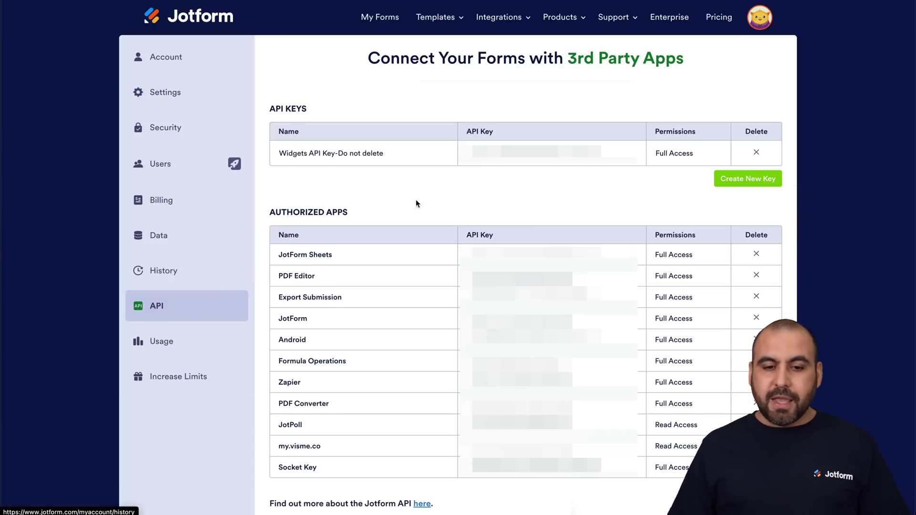
left_click(749, 180)
Step: Rename the new key to 'Make' and select its key value for copying
left_click(344, 179)
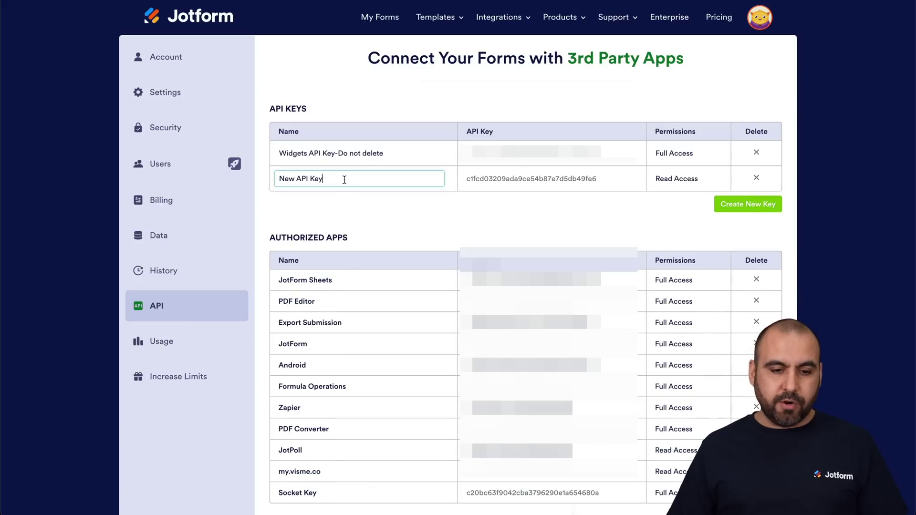
double_click(344, 179)
triple_click(343, 180)
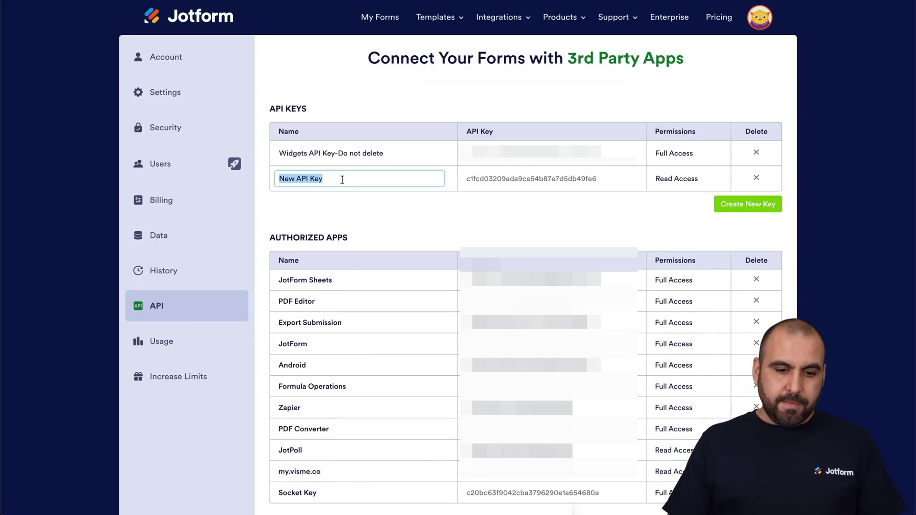
type("Make")
left_click(448, 202)
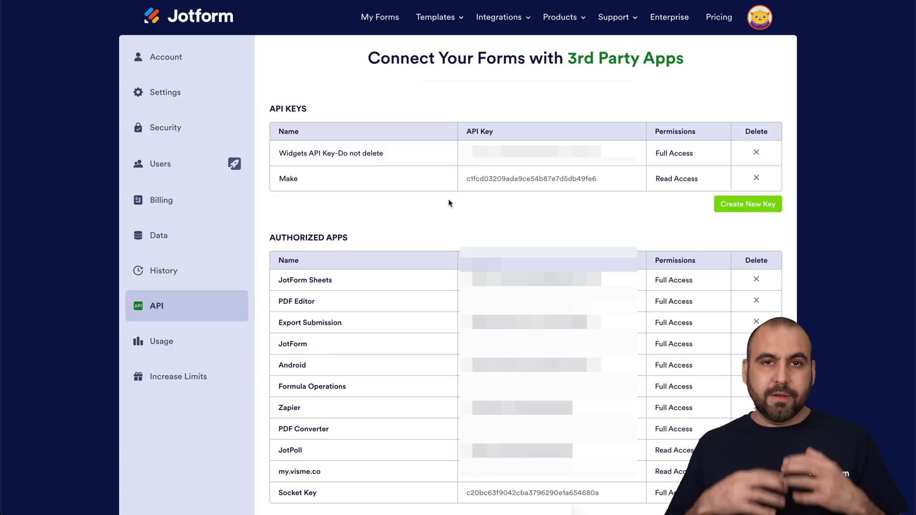
double_click(523, 177)
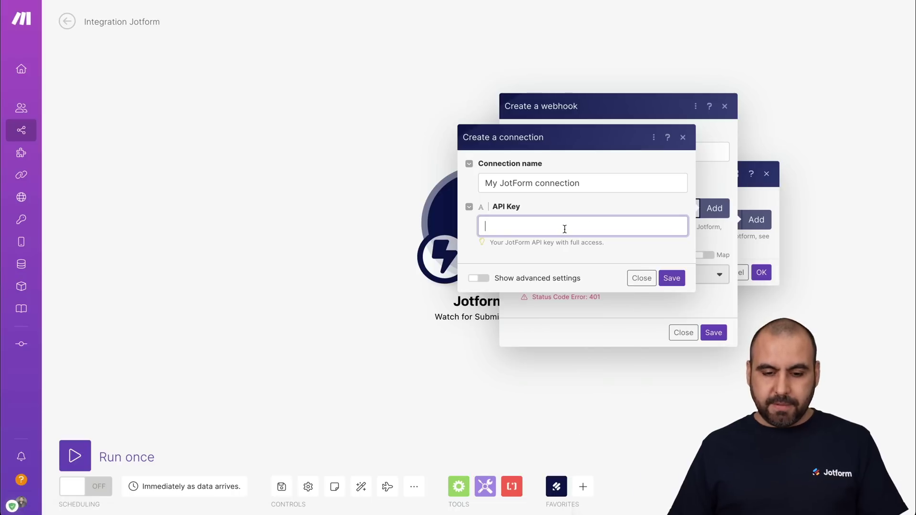
Step: Save the Jotform connection with the pasted key, target Feedback Form, and grant the Make key Full Access
key("ctrl+v")
left_click(672, 278)
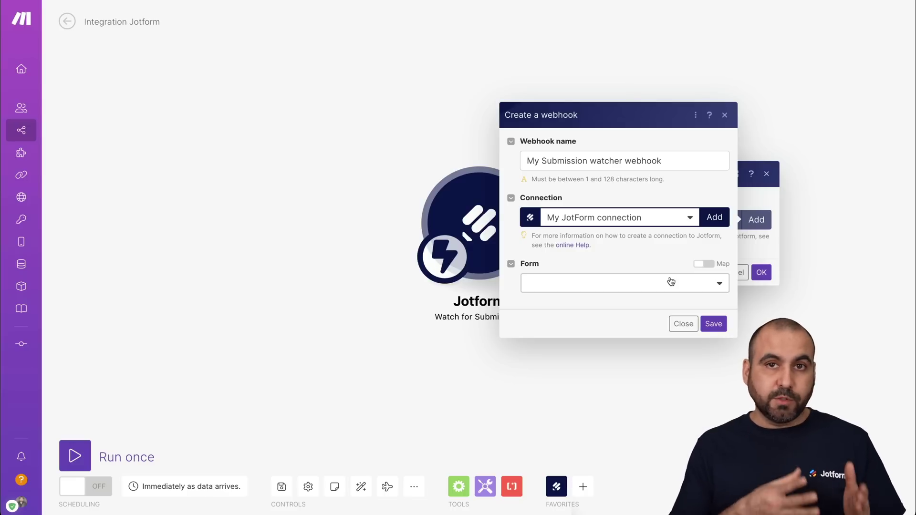
left_click(671, 286)
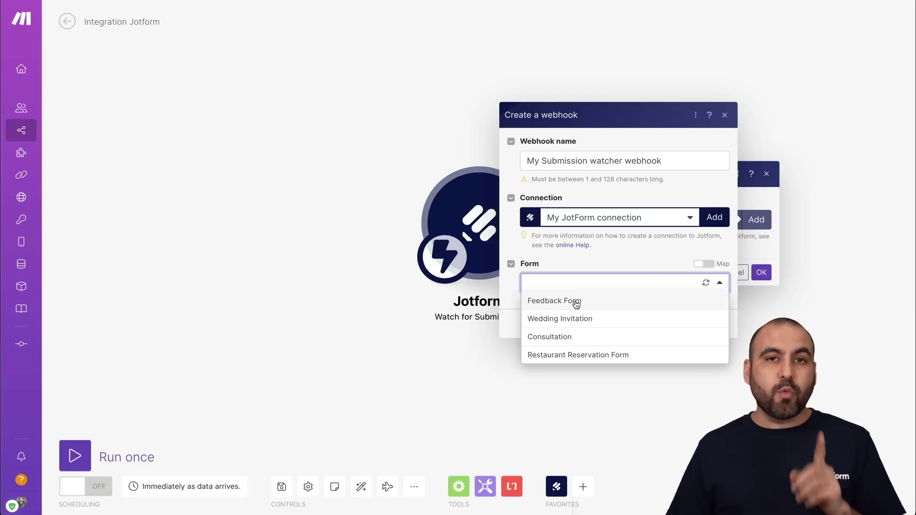
left_click(554, 301)
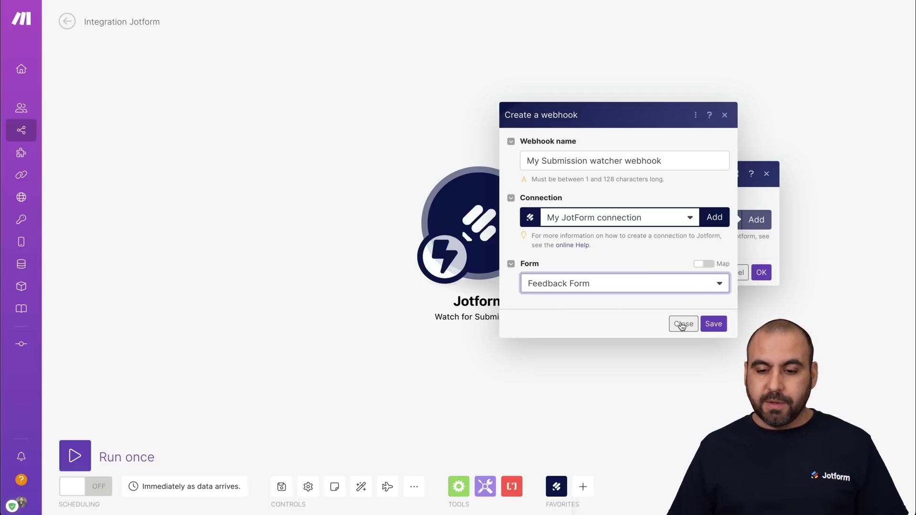
left_click(713, 323)
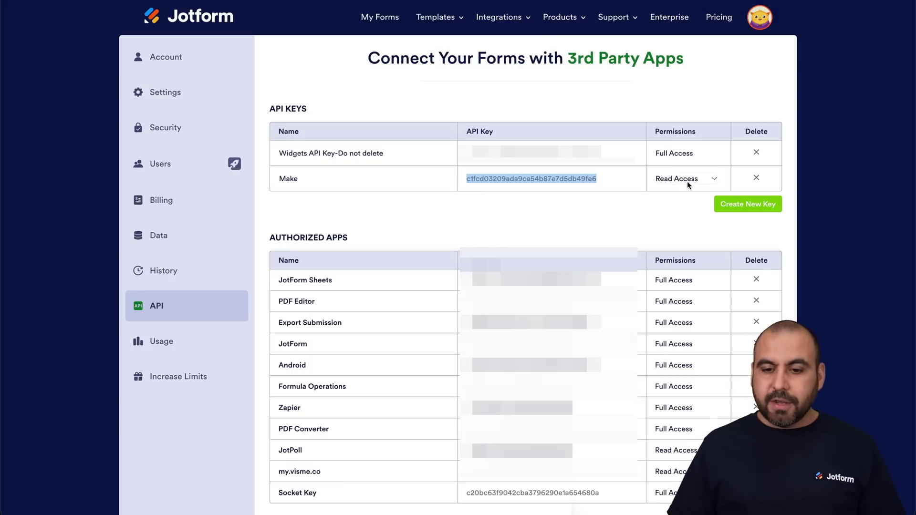
left_click(680, 180)
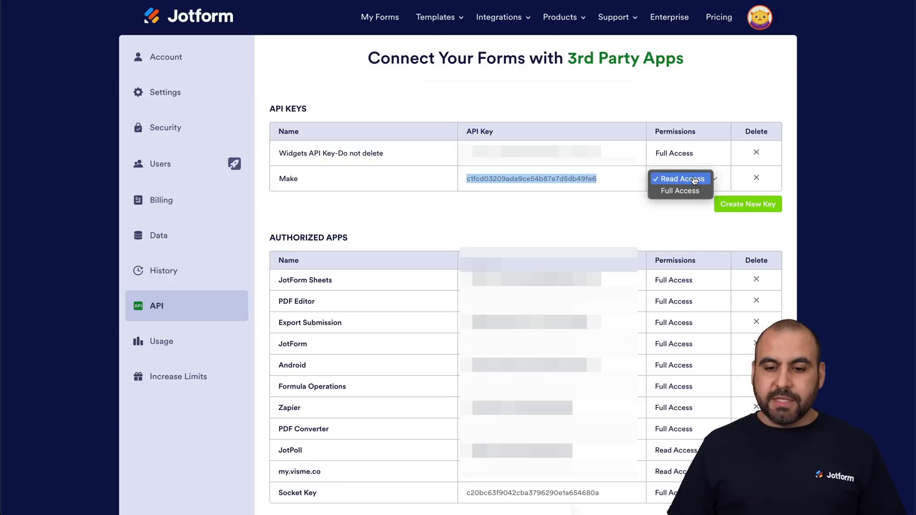
left_click(687, 192)
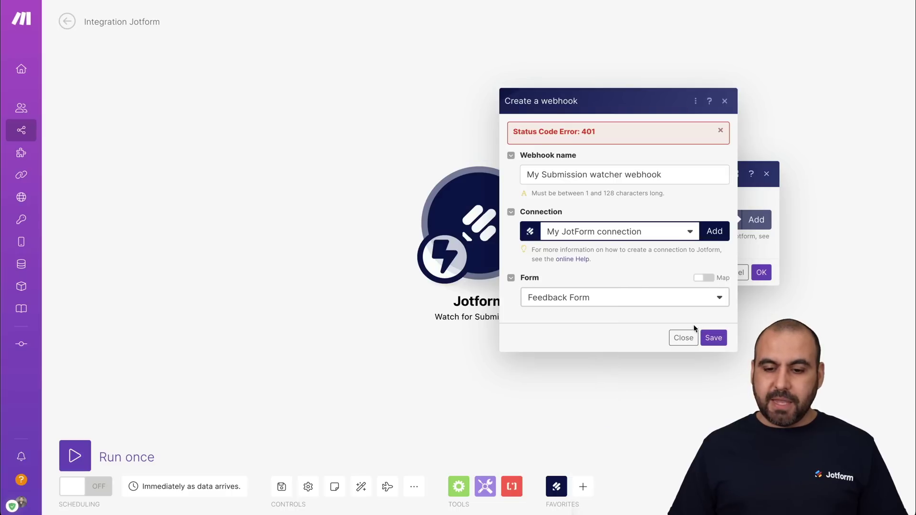
Step: Save the Feedback Form webhook and confirm the Watch for Submissions module settings
left_click(713, 338)
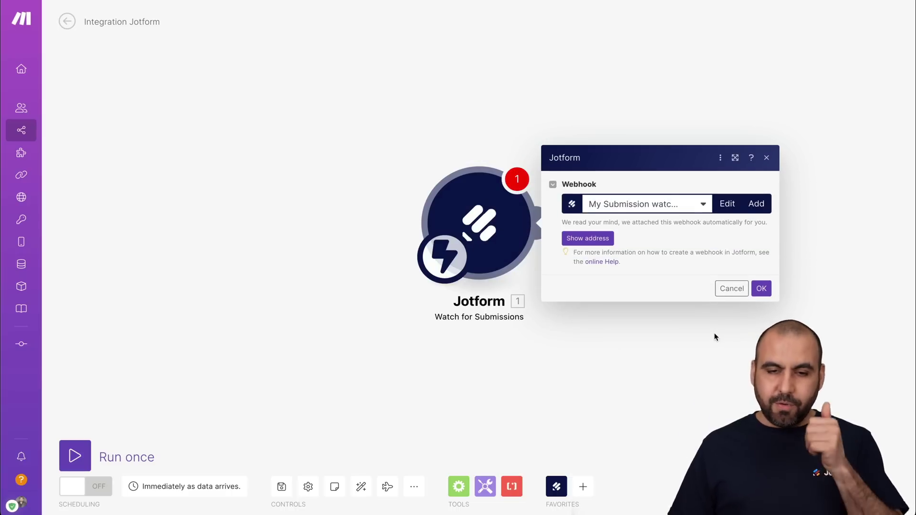
left_click(761, 289)
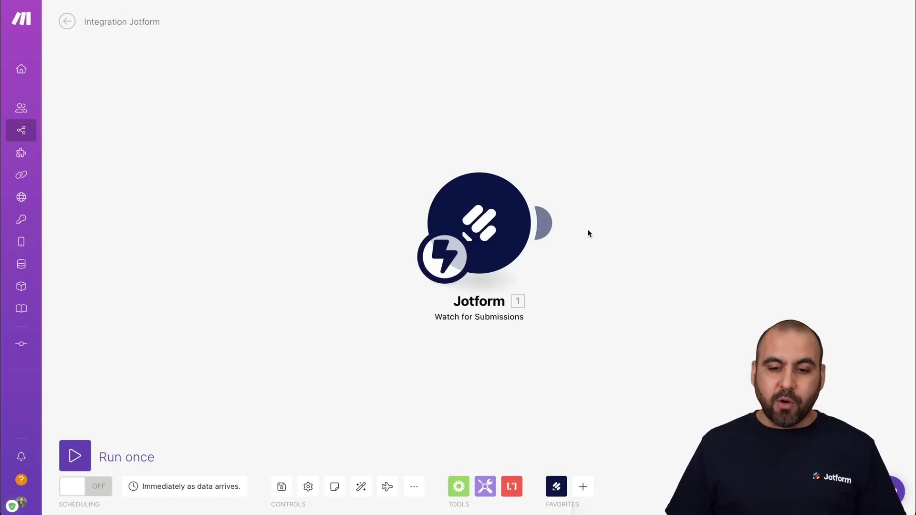
Step: Add an OpenAI GPT-3 Create a Completion module and start a new OpenAI connection
left_click(555, 223)
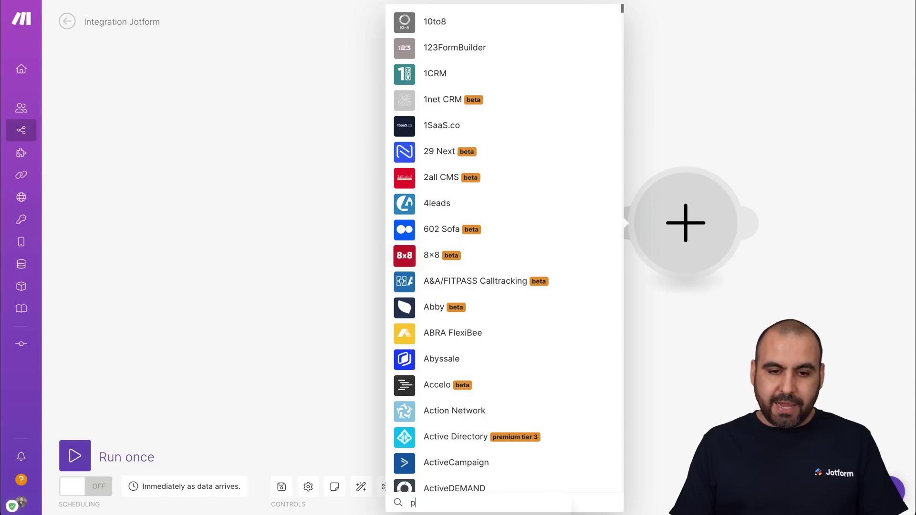
type("openai")
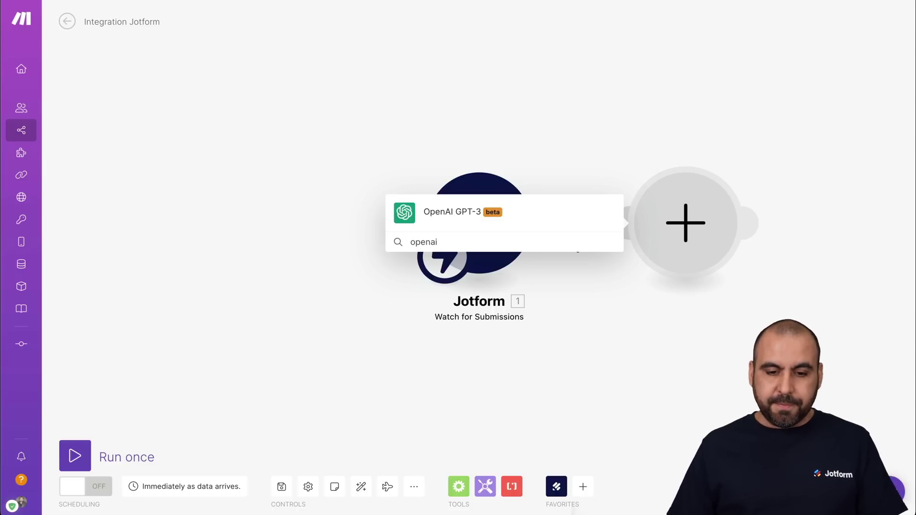
left_click(454, 218)
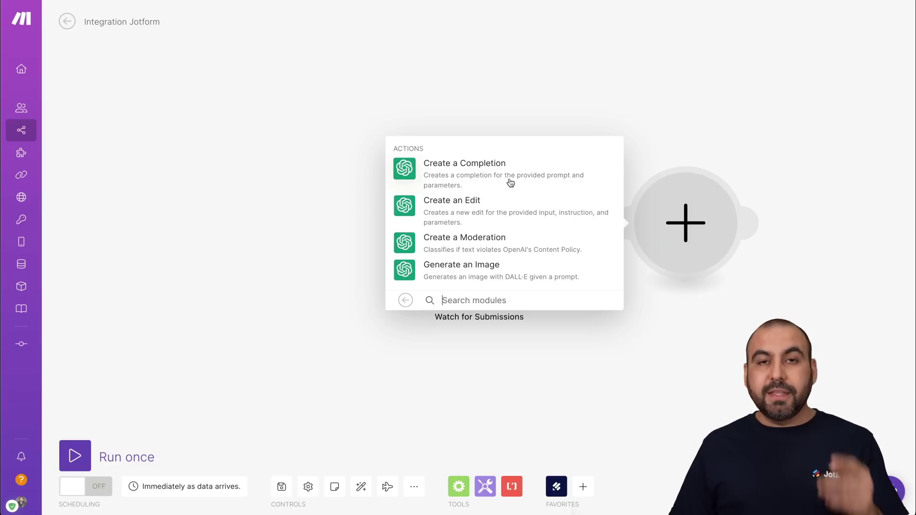
left_click(478, 170)
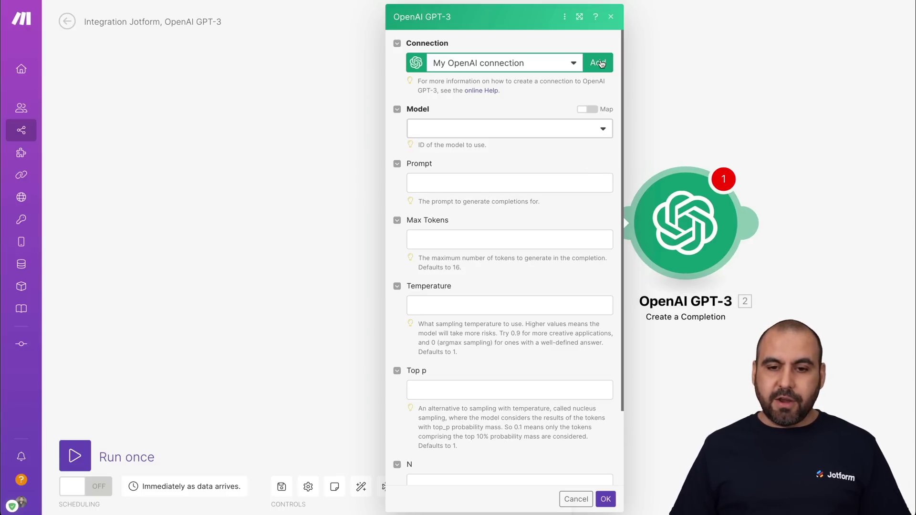
left_click(600, 63)
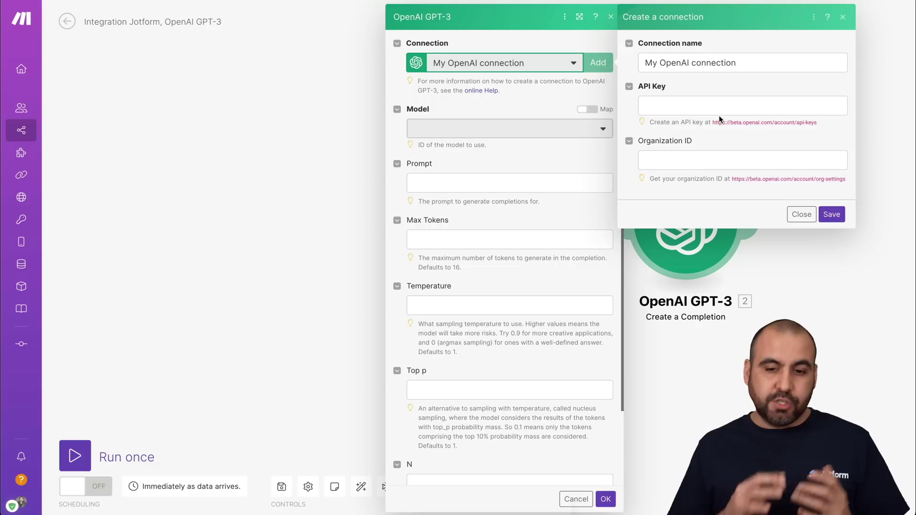
left_click(697, 108)
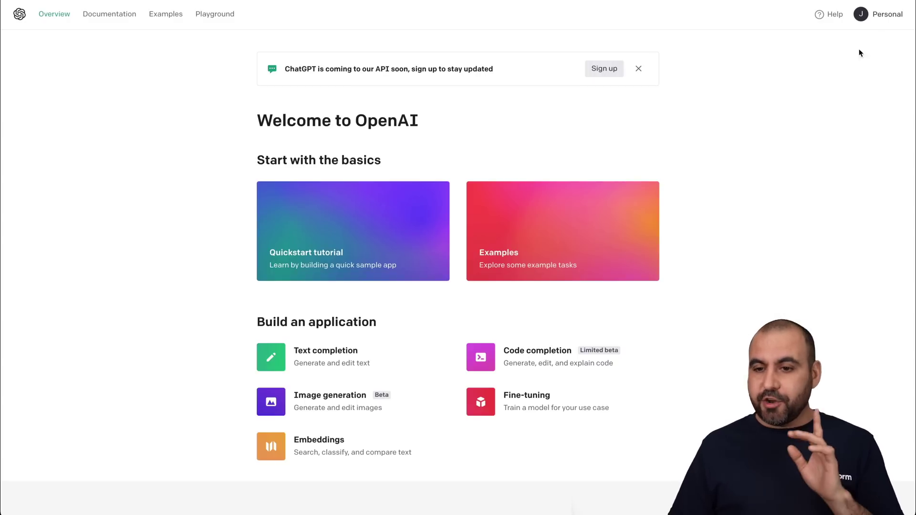
Step: Create a new secret key from the OpenAI account's View API keys page
left_click(891, 14)
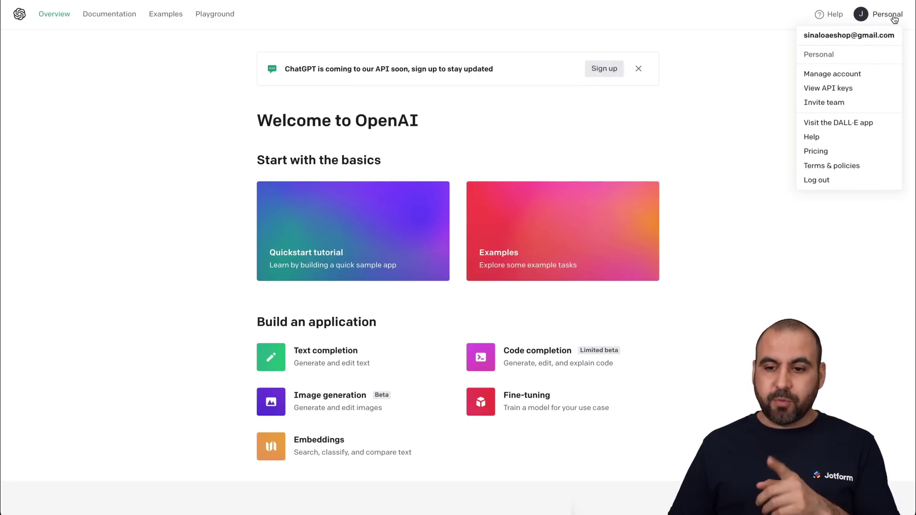
left_click(865, 89)
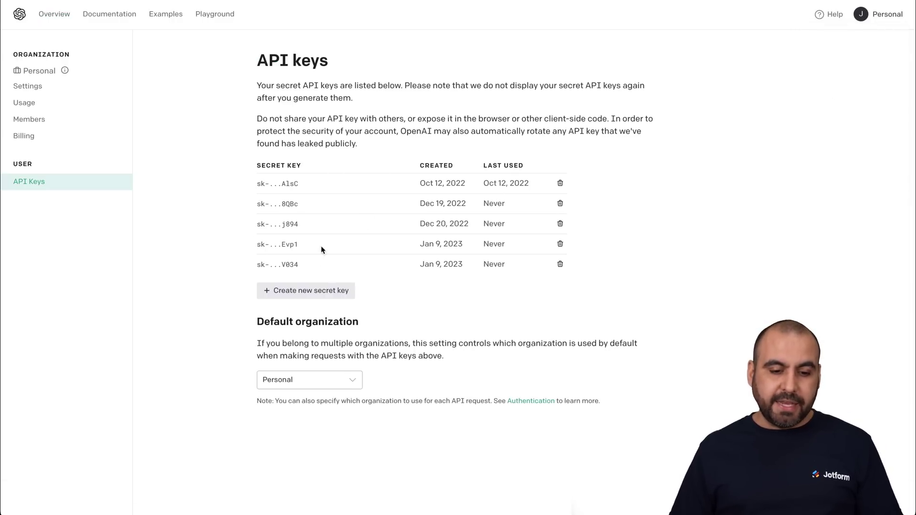
left_click(308, 297)
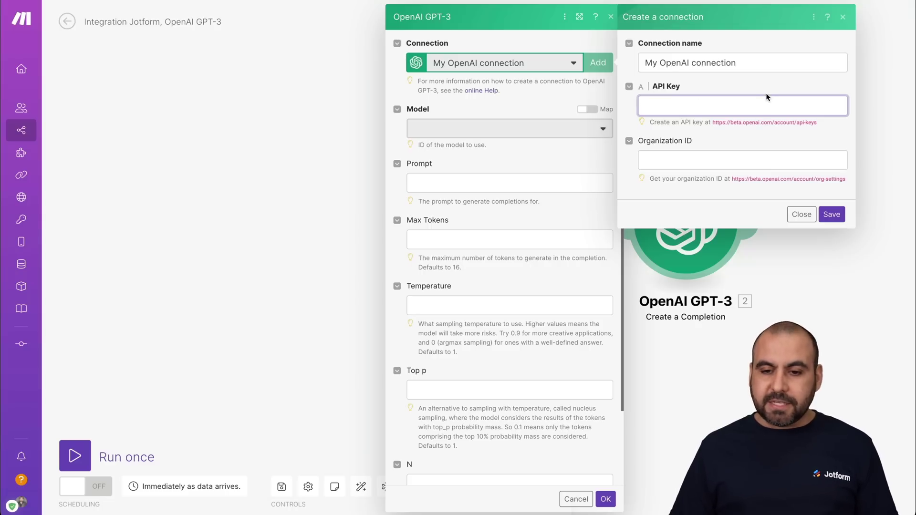
Step: Discard the new connection panel and set the completion model to text-davinci-003
left_click(606, 80)
left_click(847, 18)
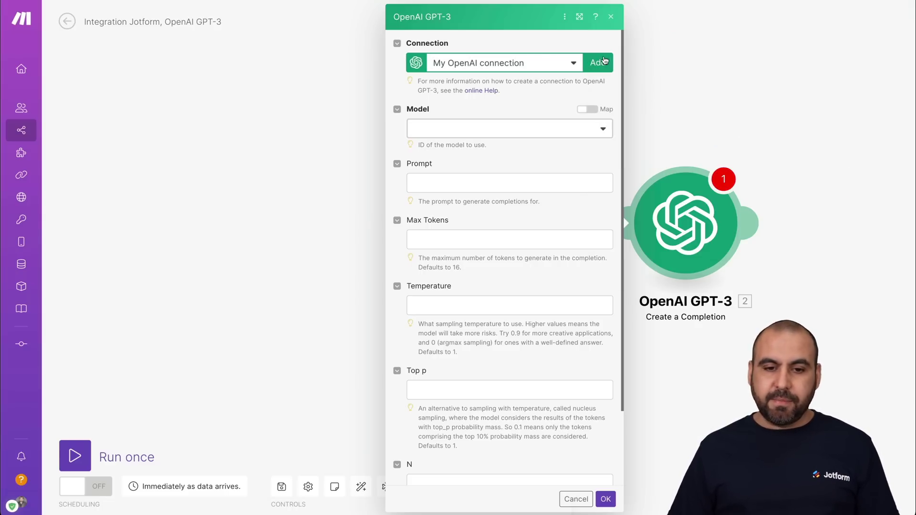
left_click(472, 137)
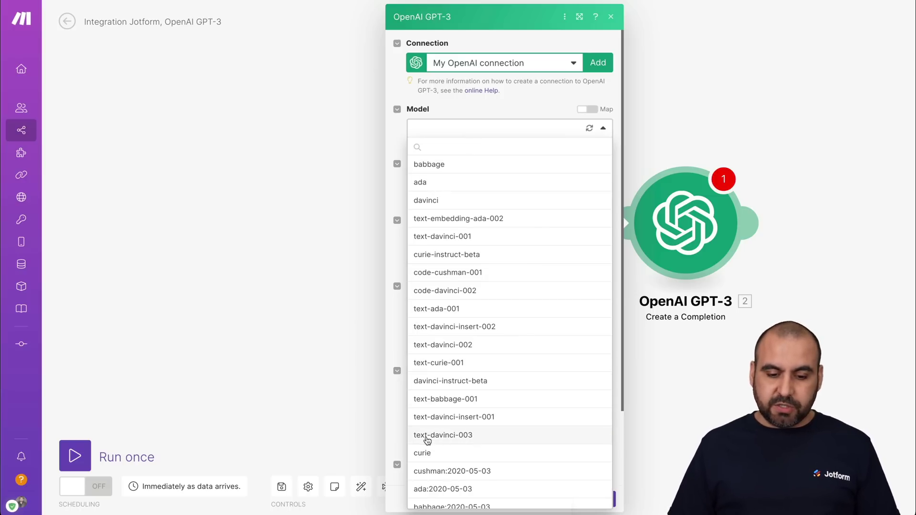
left_click(452, 435)
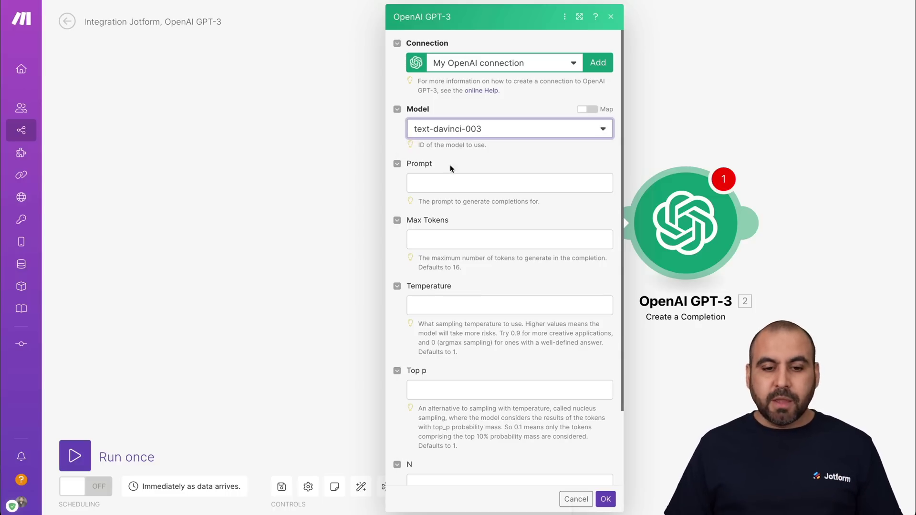
left_click(445, 182)
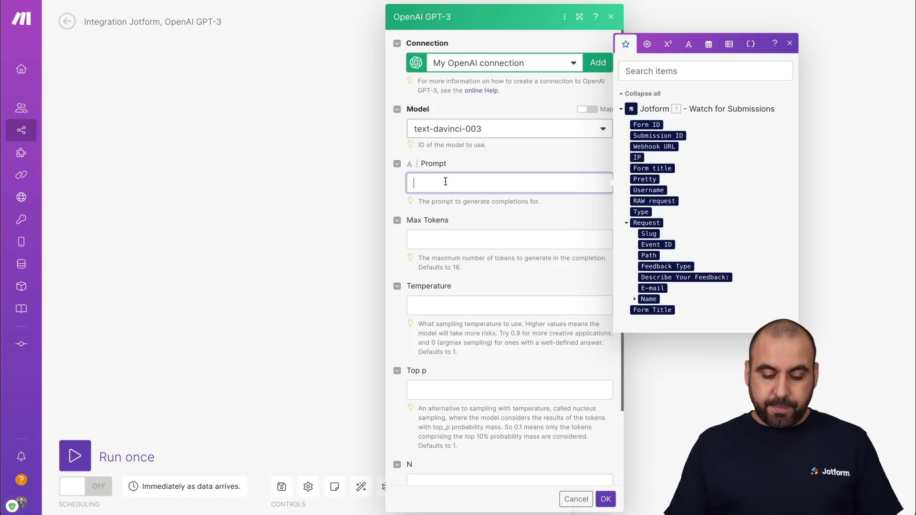
Step: Set the prompt to 'Check if there are spelling mistakes:' followed by the Describe Your Feedback answer
type("Check if there are spelling mistakes")
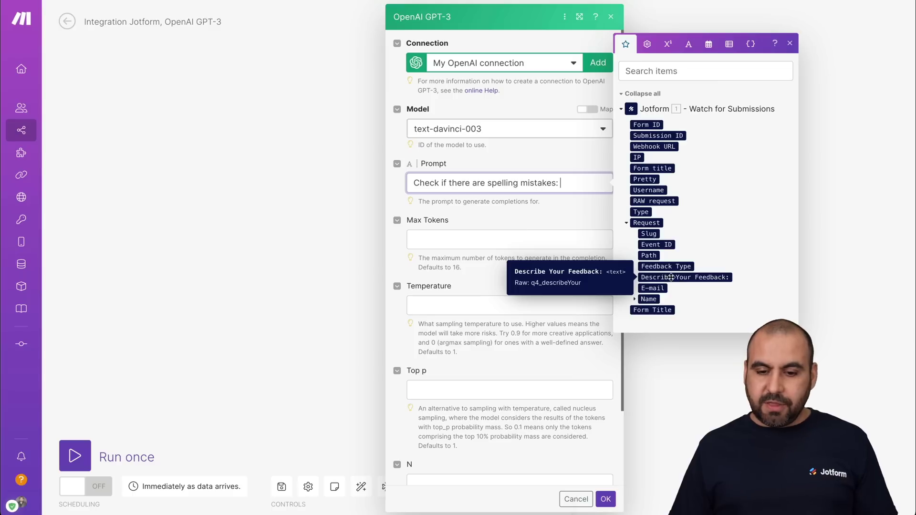
left_click(708, 277)
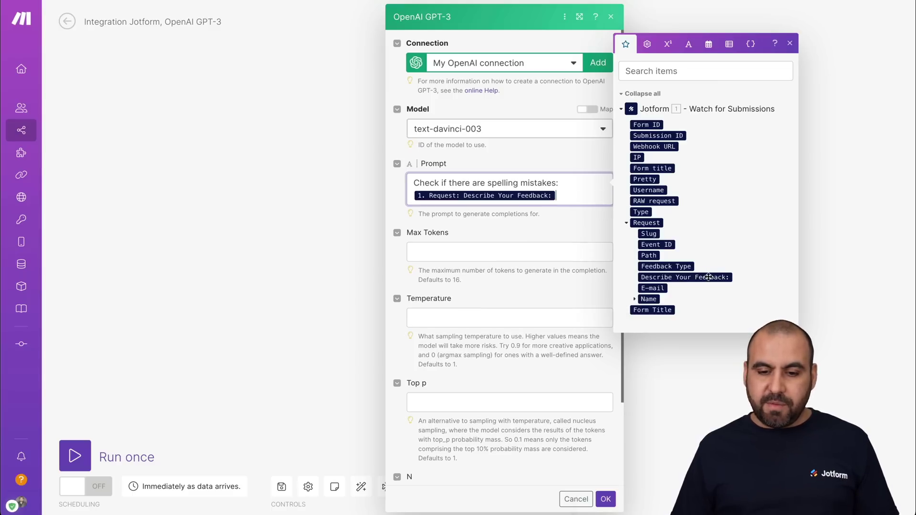
left_click(567, 222)
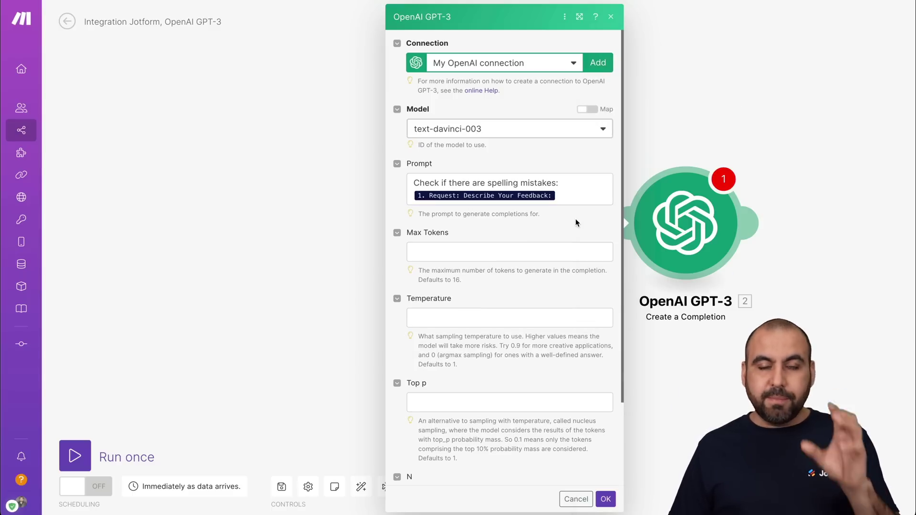
Step: Set Max Tokens to 256 and save the OpenAI module
scroll(412, 247, "down", 3)
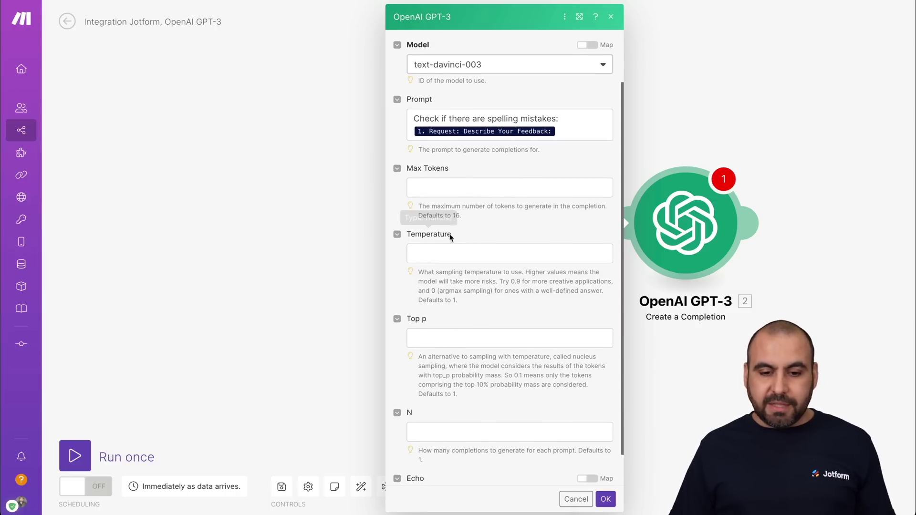
left_click(440, 188)
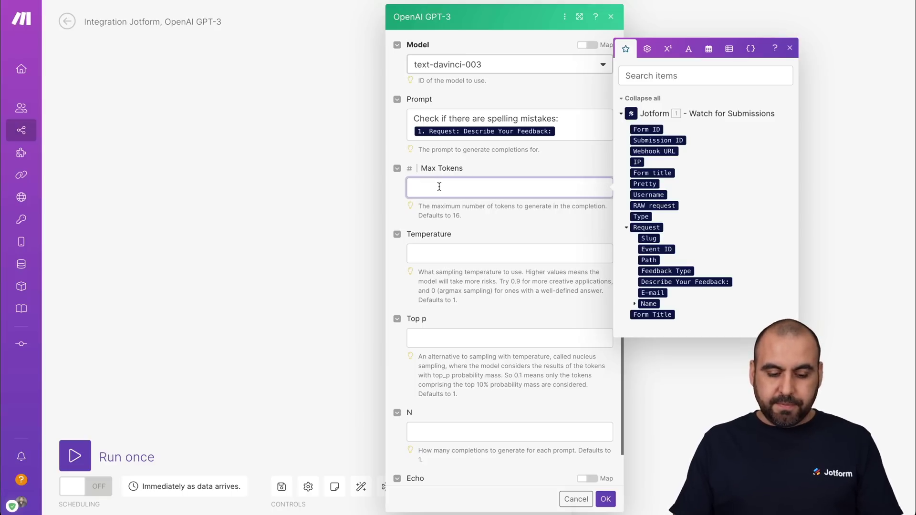
type("256")
left_click(539, 219)
scroll(539, 220, "down", 1)
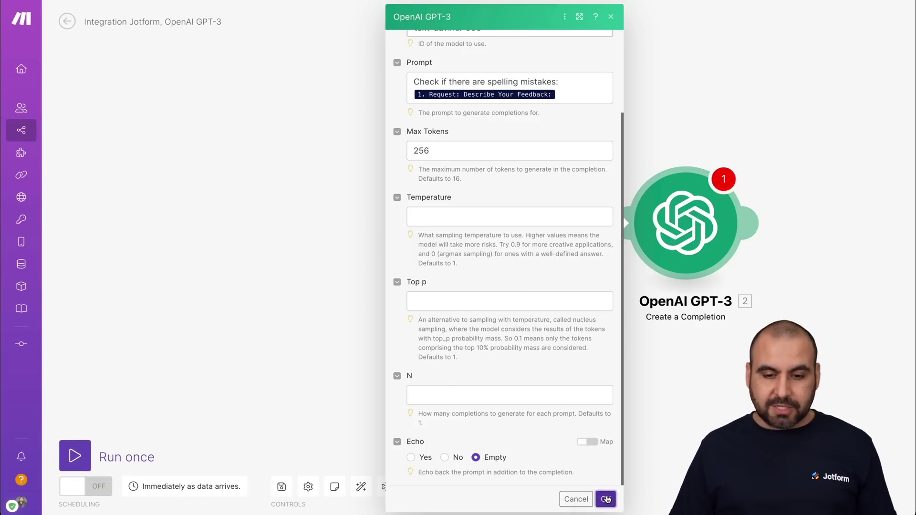
left_click(606, 500)
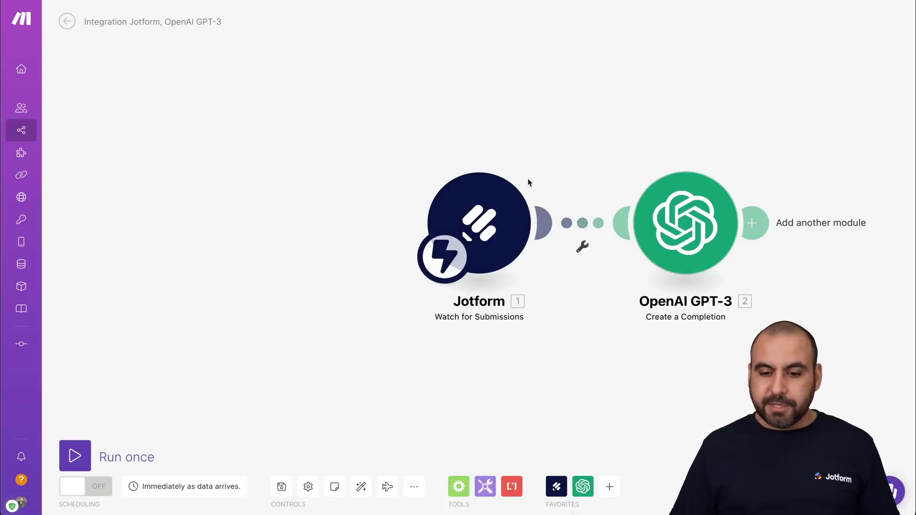
Step: Run the scenario once so it listens for a new Jotform submission
left_click(75, 456)
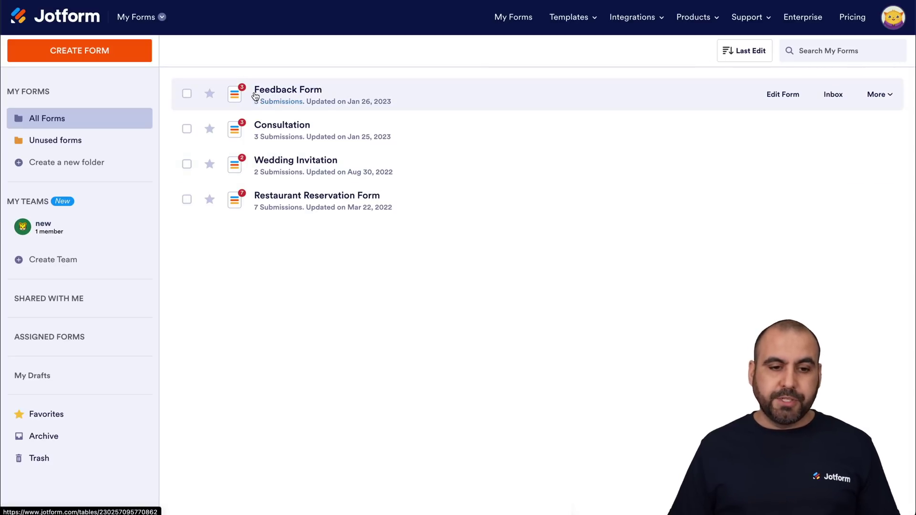
Step: Open the live Feedback Form, choose Comments as the feedback type and paste a sample feedback paragraph
left_click(796, 97)
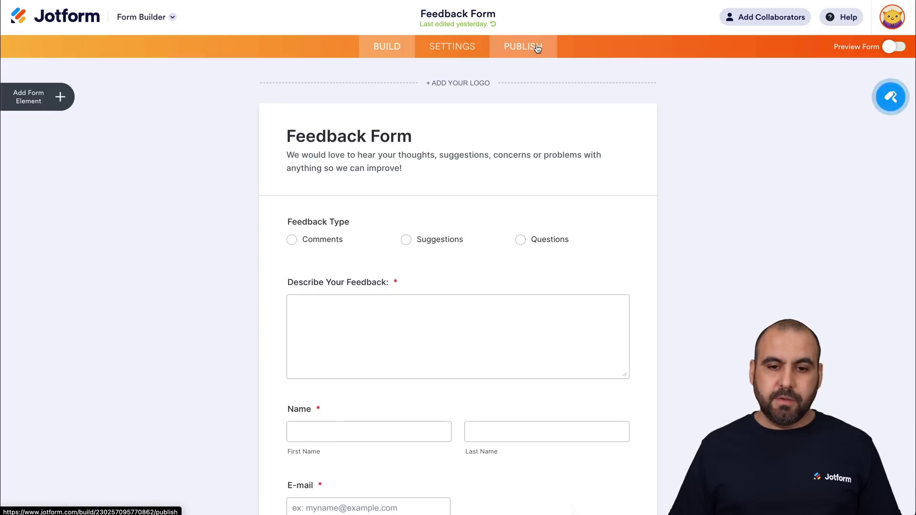
left_click(537, 47)
left_click(540, 185)
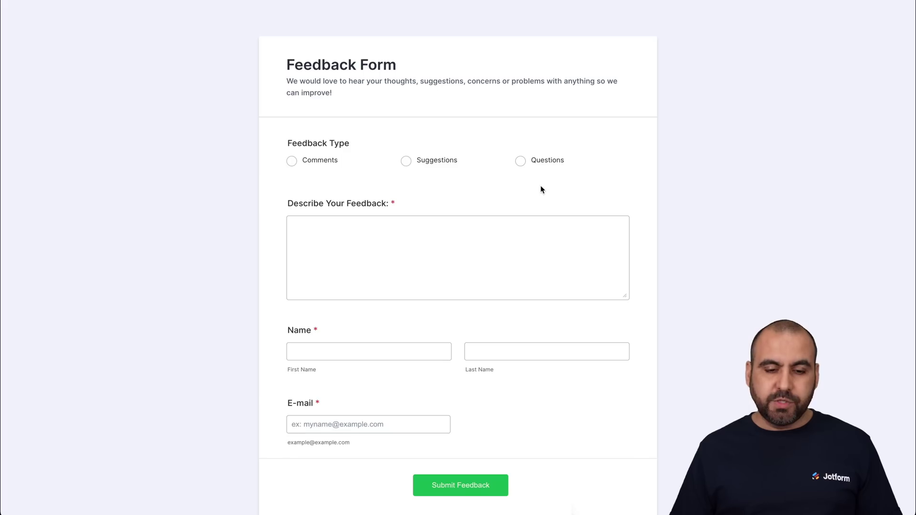
left_click(307, 162)
left_click(366, 245)
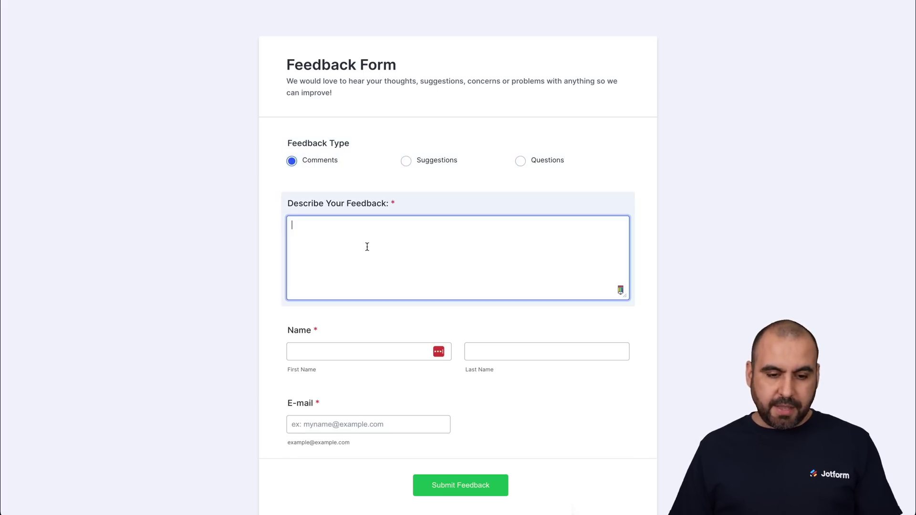
type("When filling out a form, be sure to provide accurate and complete information. Double-check your information for accuracy and read the instructions carefully. If you have questions about a field, look at additional information that may be provided or contact the form creator for clarification. Additionally, be sure to check all boxes, checkmarks, and other indicators that must be completed in order to submit the form. Lastly, remember to submit the form when you are done.")
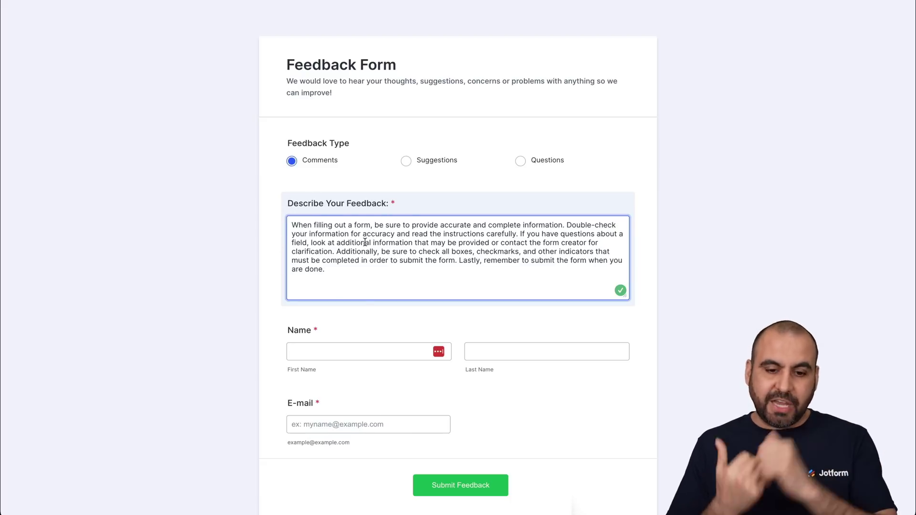
Step: Enter the respondent's first name, last name and e-mail address, then submit the feedback
scroll(365, 242, "down", 1)
left_click(360, 311)
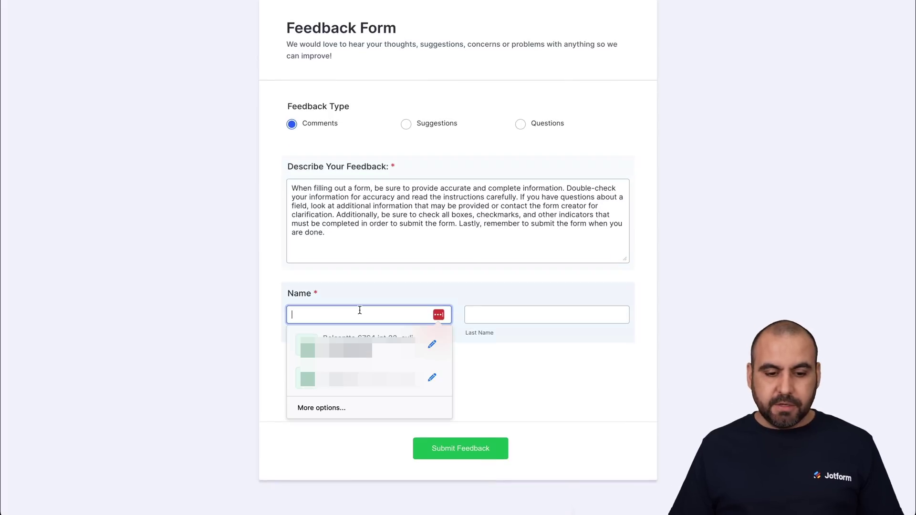
key("Tab")
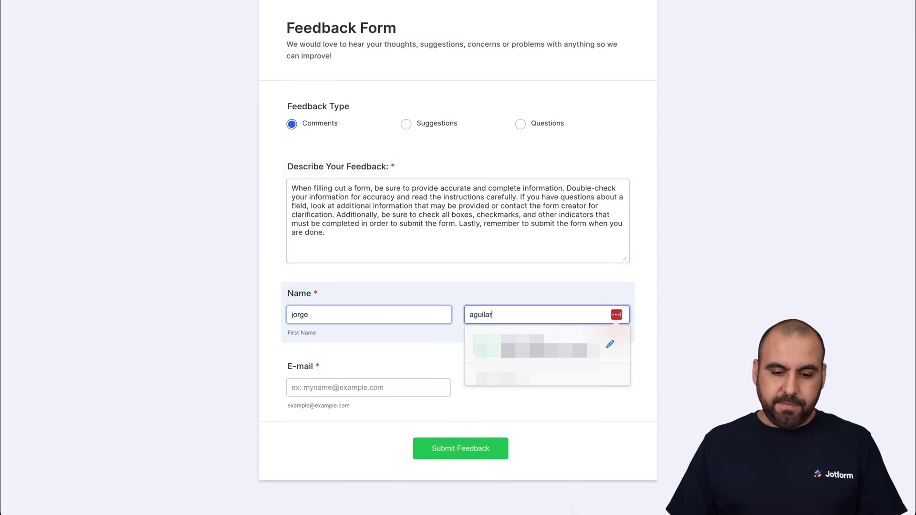
left_click(334, 382)
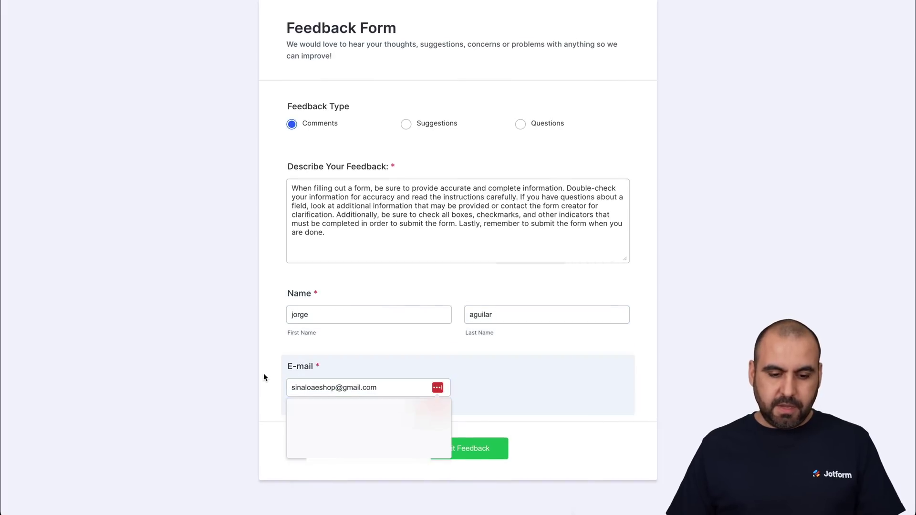
left_click(263, 373)
left_click(479, 454)
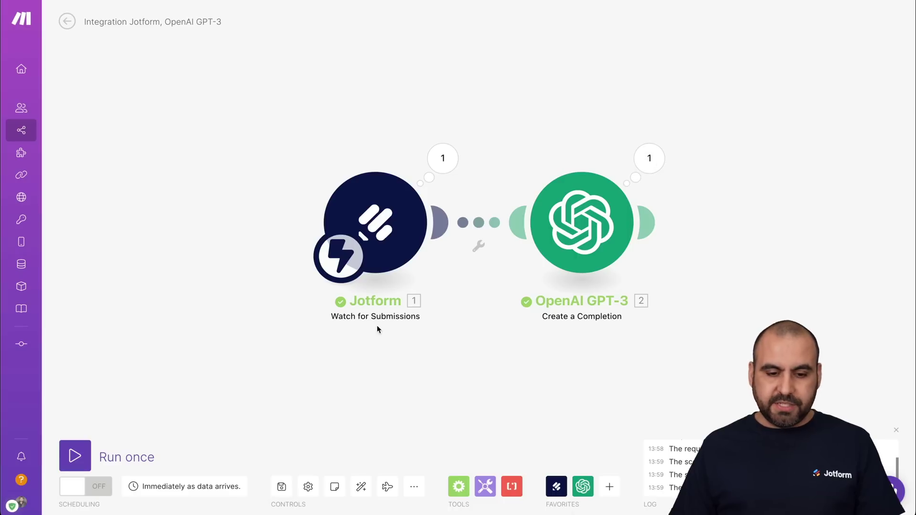
Step: Check the run-completed log line, then view the scenario's History listing the successful 2-operation run
scroll(756, 462, "up", 2)
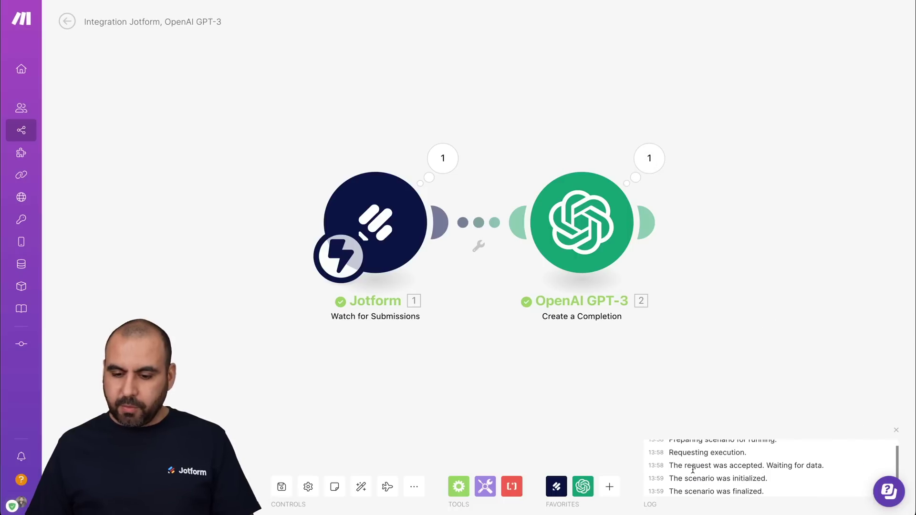
scroll(792, 465, "down", 2)
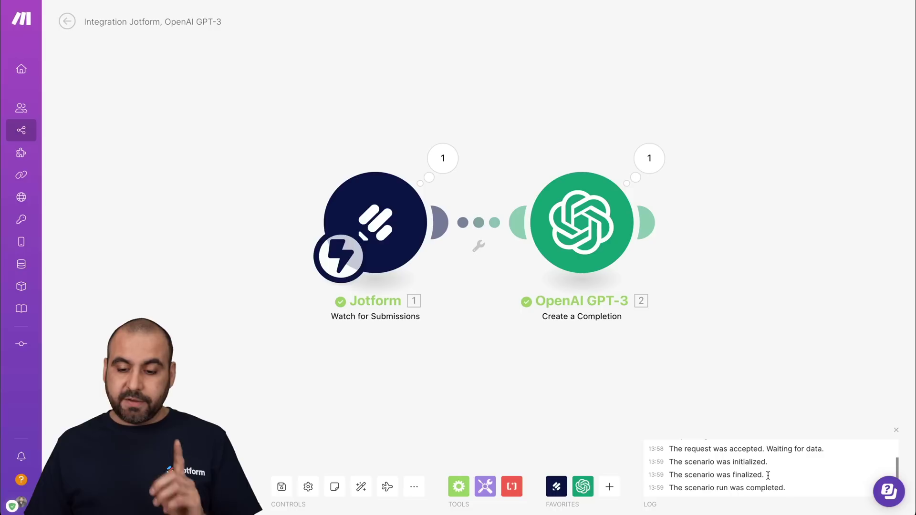
left_click_drag(677, 488, 760, 488)
left_click(678, 417)
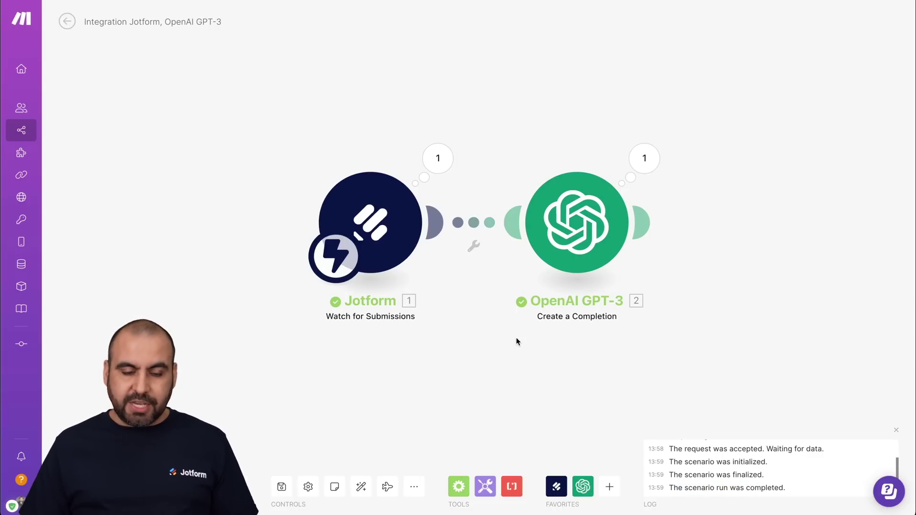
scroll(477, 310, "right", 2)
scroll(406, 275, "left", 4)
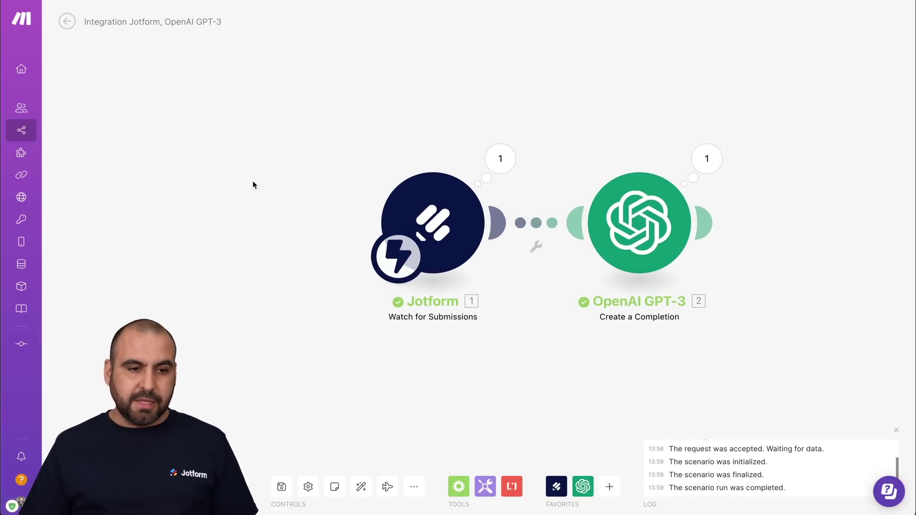
left_click(67, 21)
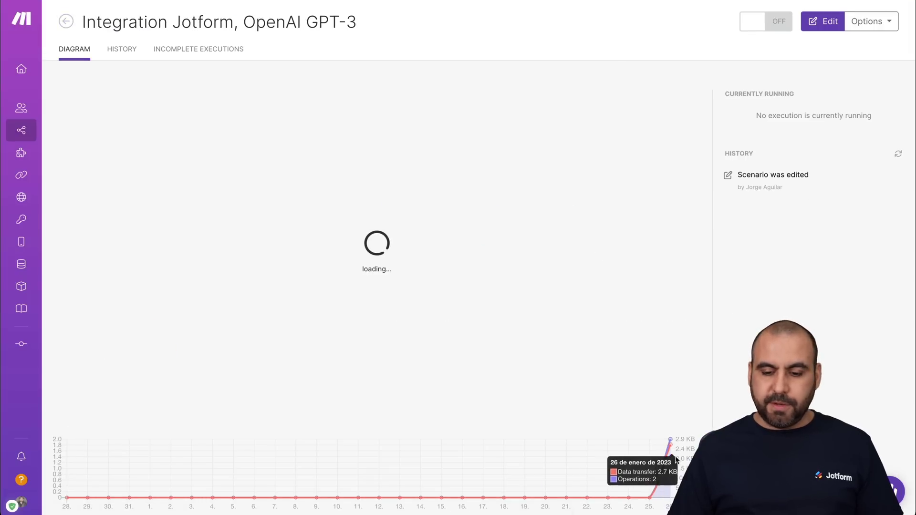
left_click(119, 56)
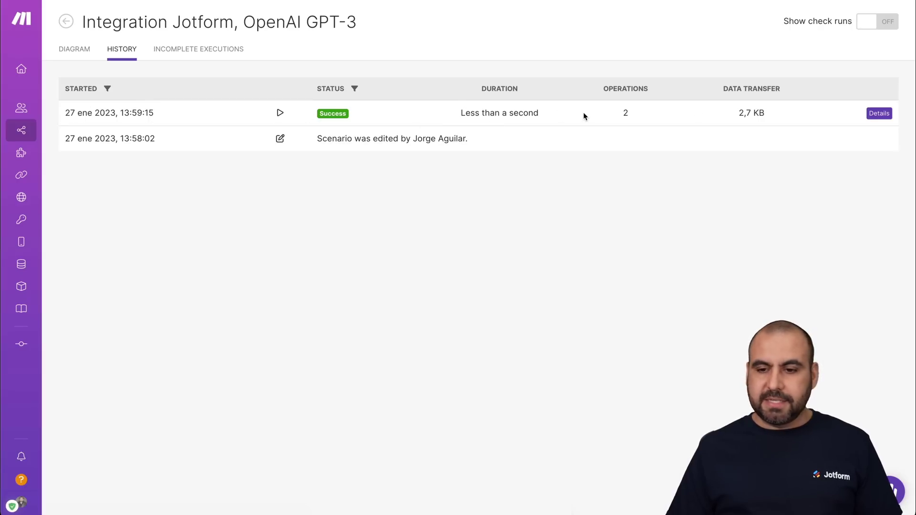
Step: Open the successful run's details and inspect the prompt with submitted feedback sent to GPT-3
left_click(872, 116)
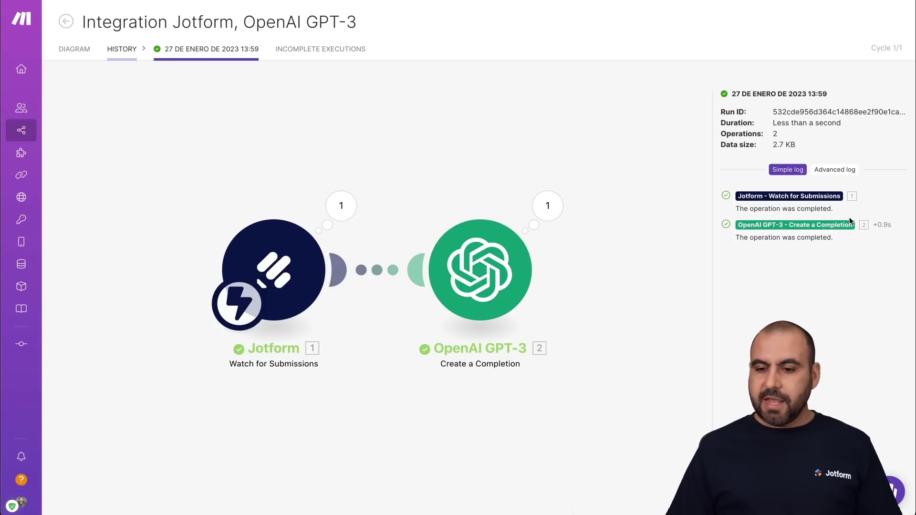
left_click(864, 225)
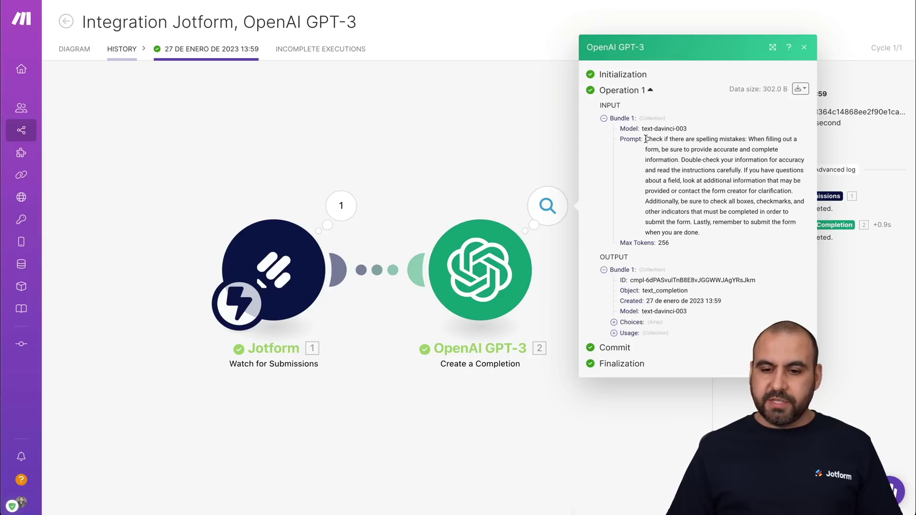
left_click_drag(645, 139, 750, 223)
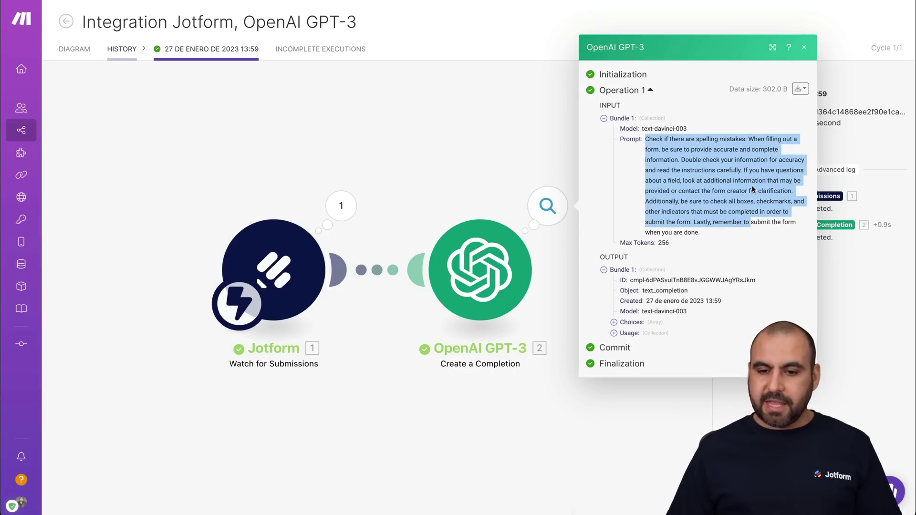
left_click(751, 192)
left_click_drag(748, 138, 786, 218)
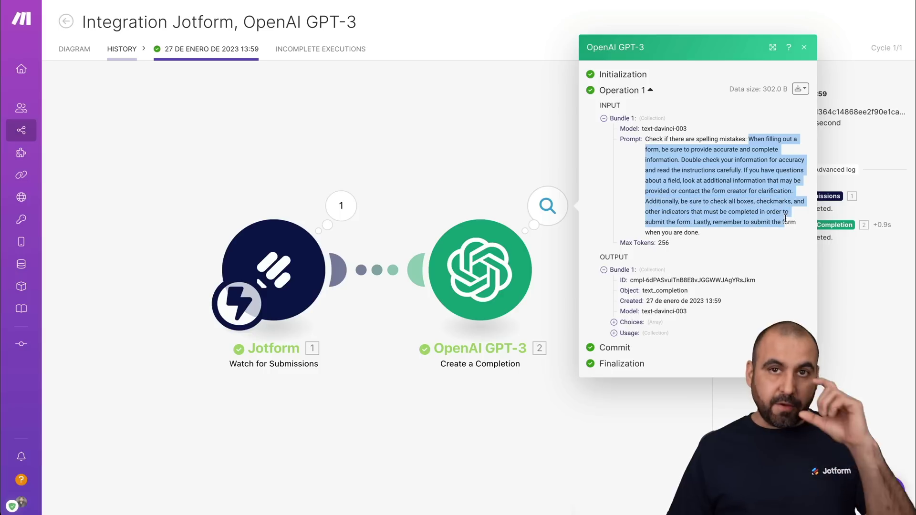
left_click(769, 221)
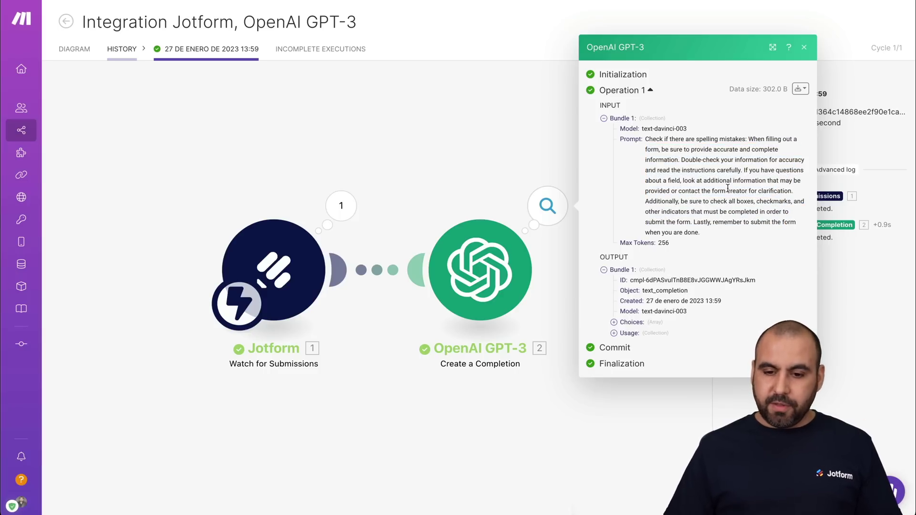
Step: Expand Choices item 1 to read the completion 'No, there are no spelling mistakes', then close the details
left_click(615, 322)
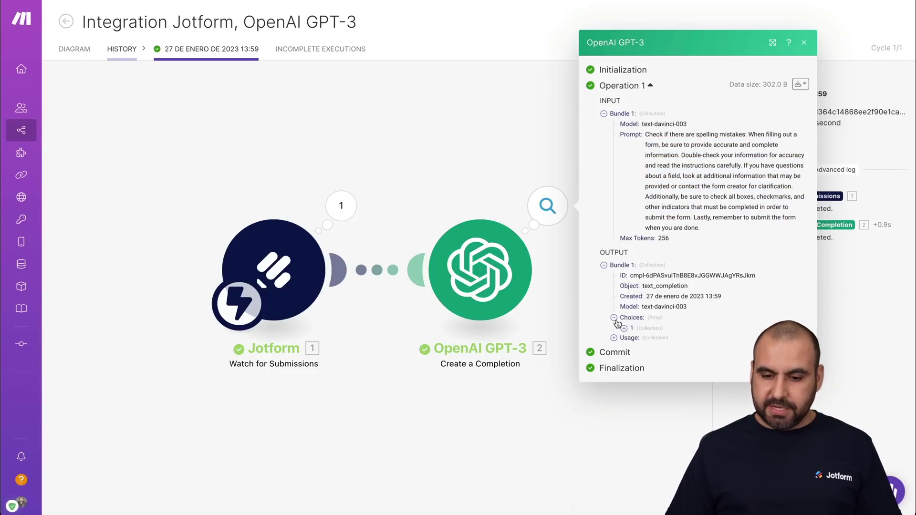
left_click(624, 329)
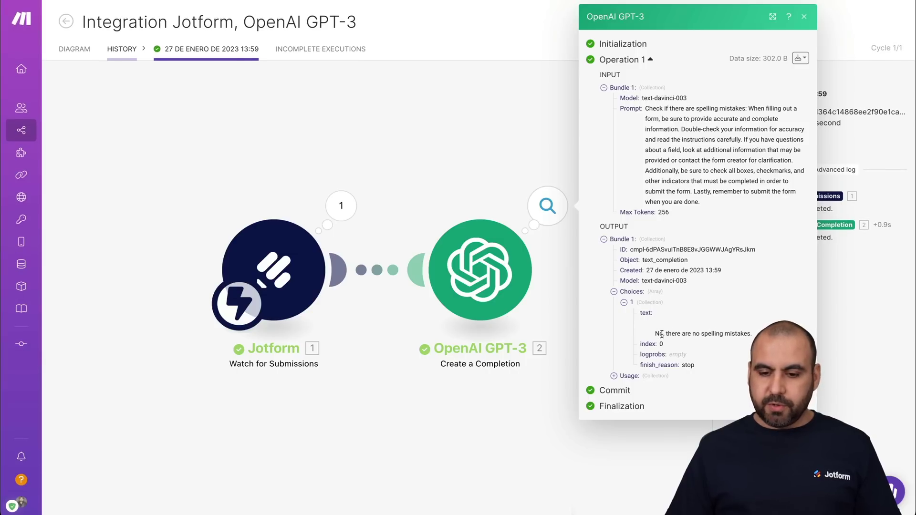
left_click_drag(653, 335, 733, 332)
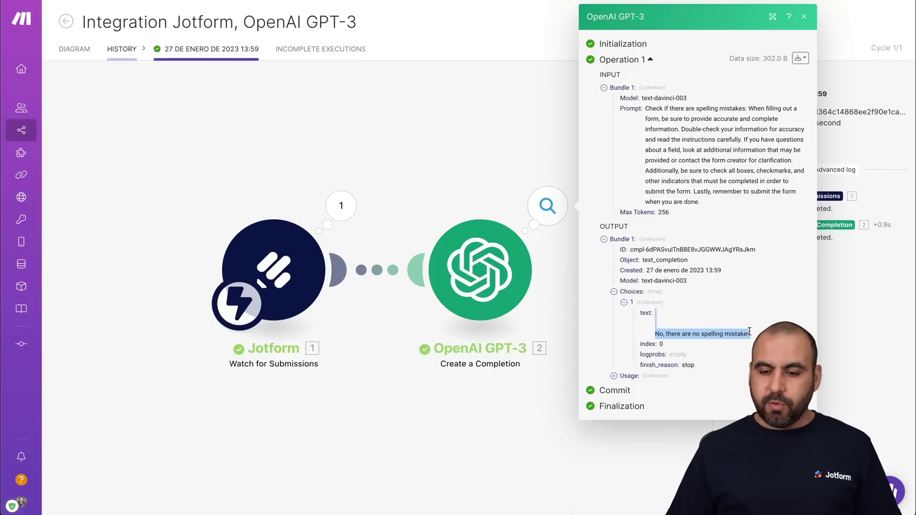
left_click(754, 334)
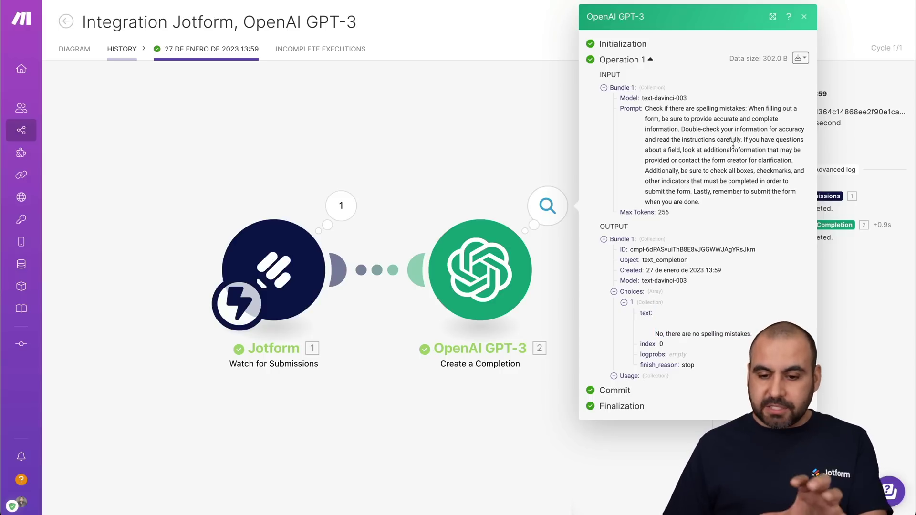
left_click(530, 436)
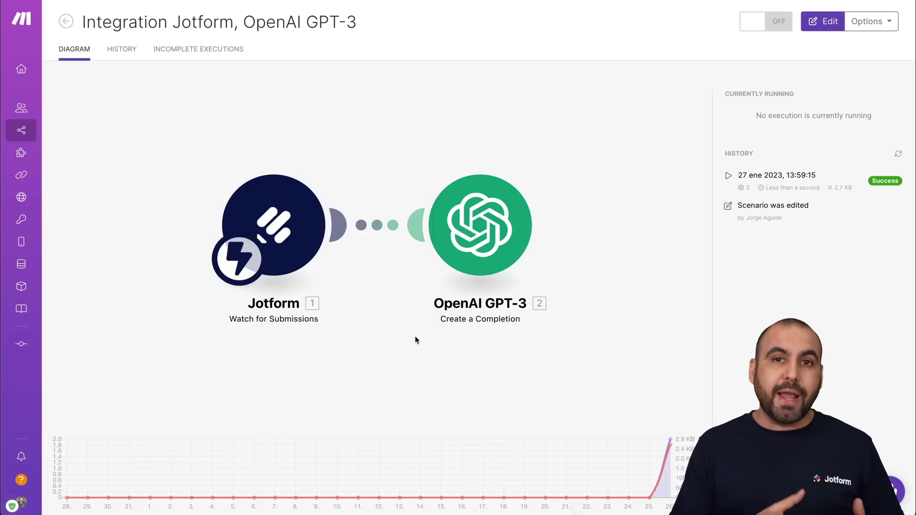
Step: Enter edit mode and cancel adding a module after OpenAI GPT-3, keeping the two-module flow
left_click(830, 23)
mouse_move(649, 232)
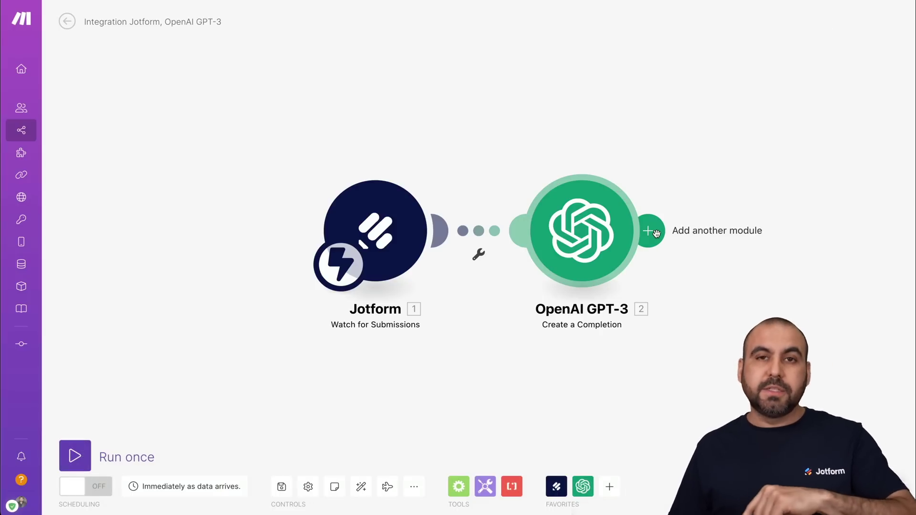
left_click(650, 232)
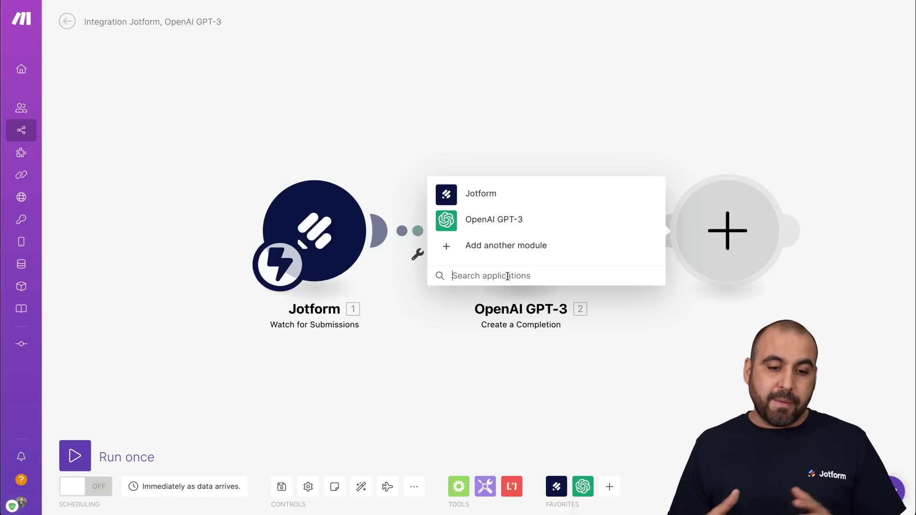
left_click(420, 400)
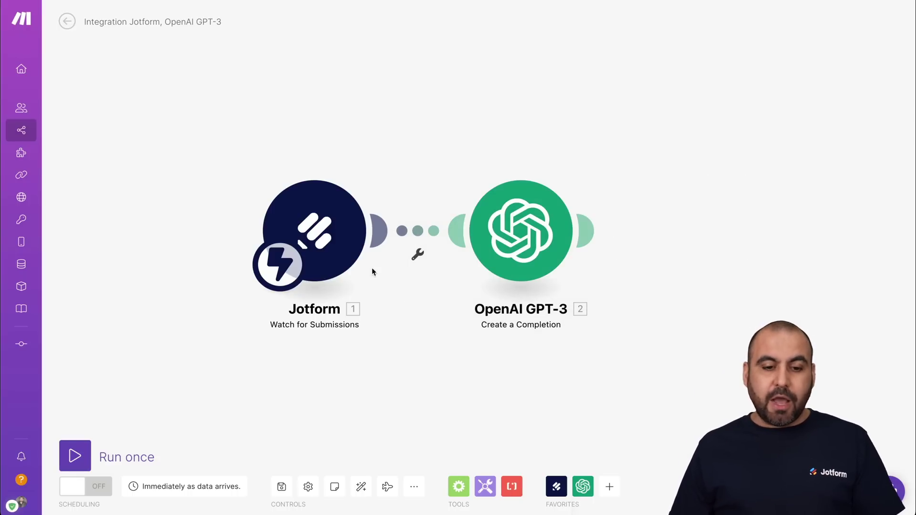